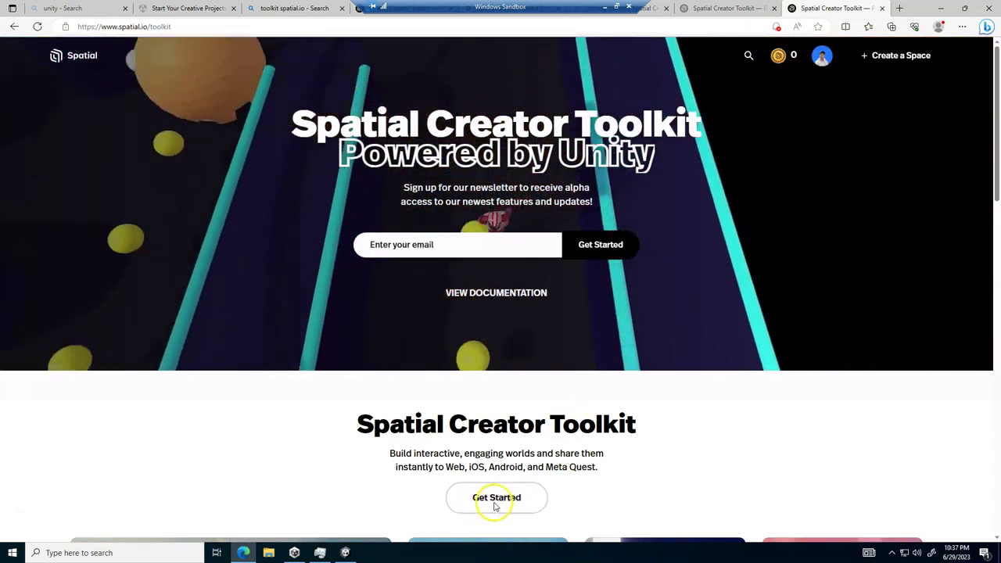
Open the Getting Started page of the Spatial Creator Toolkit documentation and read the Install Unity section.
left_click(496, 498)
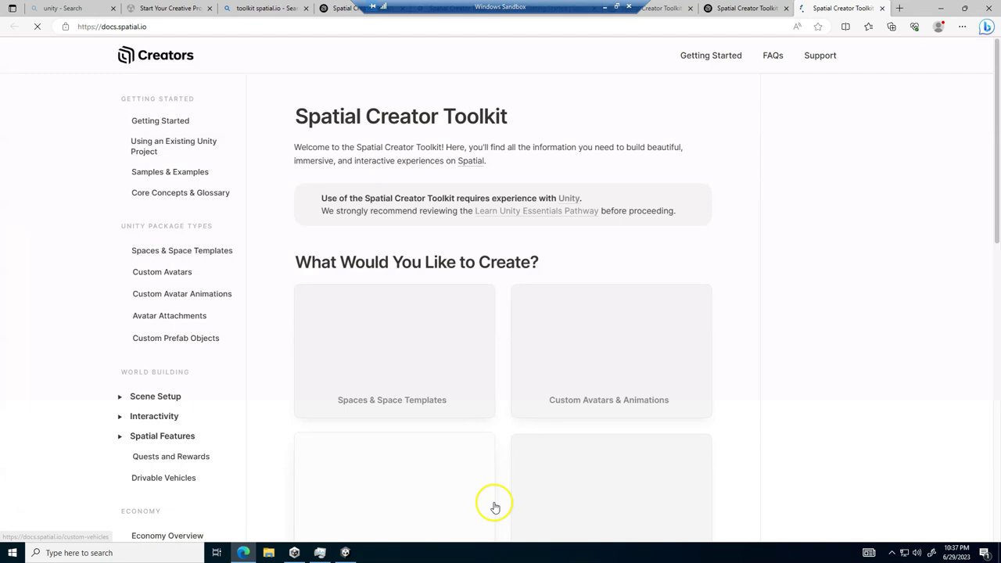
left_click(149, 121)
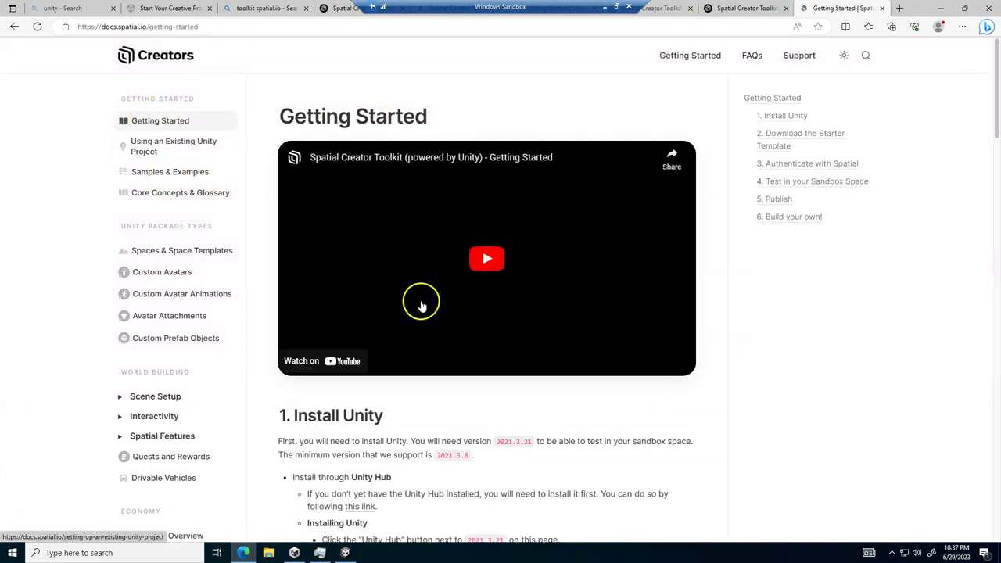
scroll(422, 344, "down", 2)
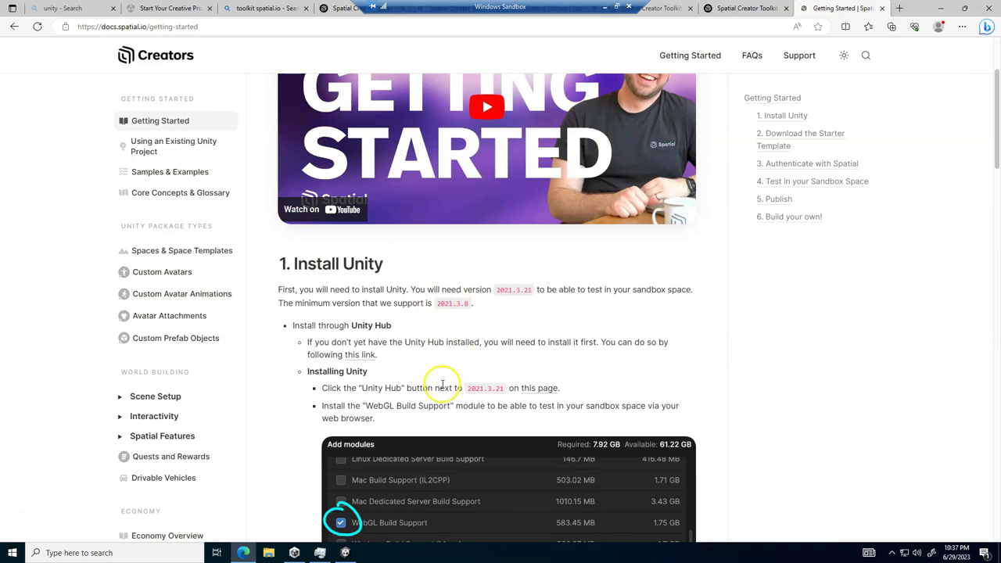
scroll(440, 384, "down", 1)
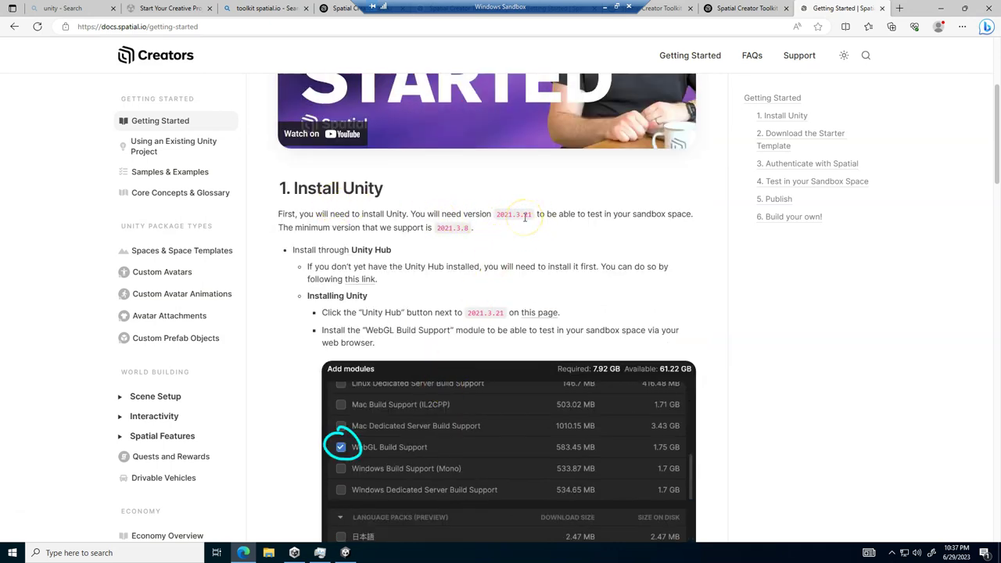
scroll(525, 217, "down", 1)
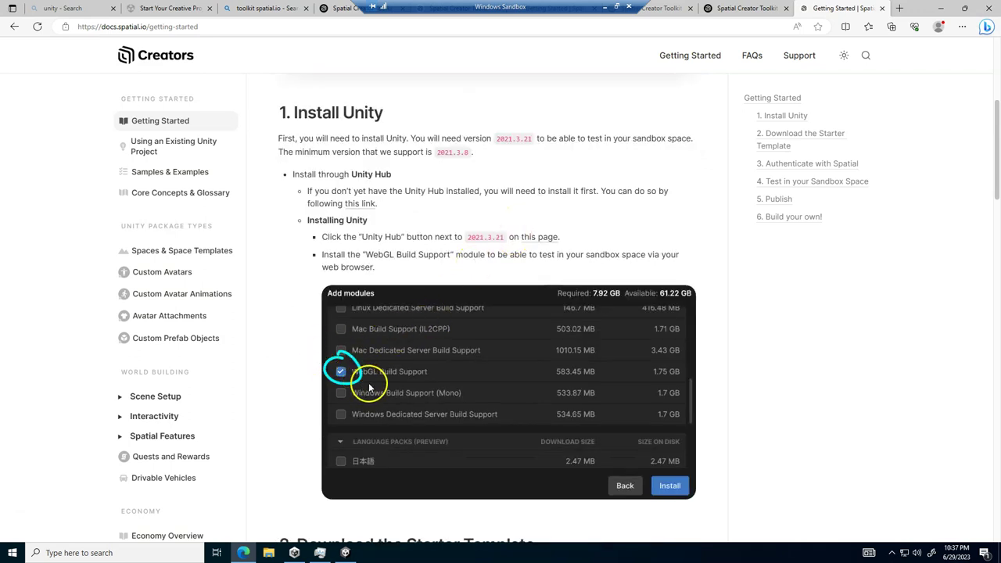
scroll(394, 376, "down", 2)
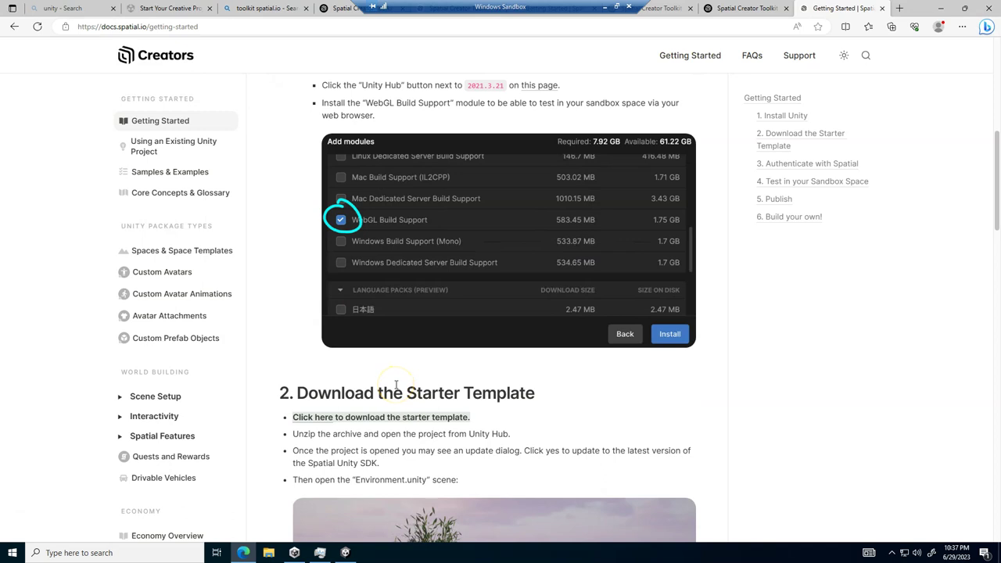
Download the starter template archive from the Download the Starter Template section.
scroll(397, 385, "down", 1)
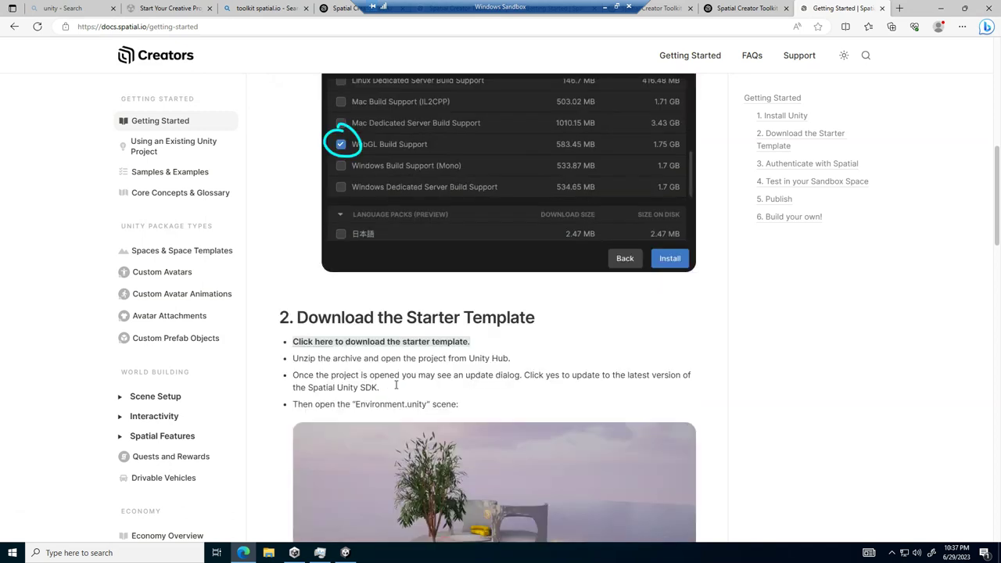
left_click(321, 345)
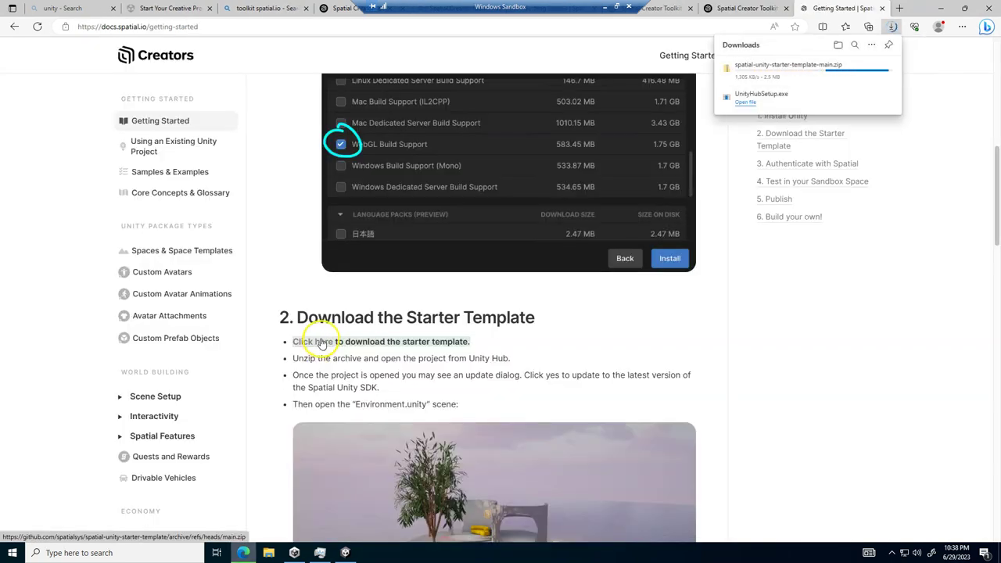
mouse_move(774, 77)
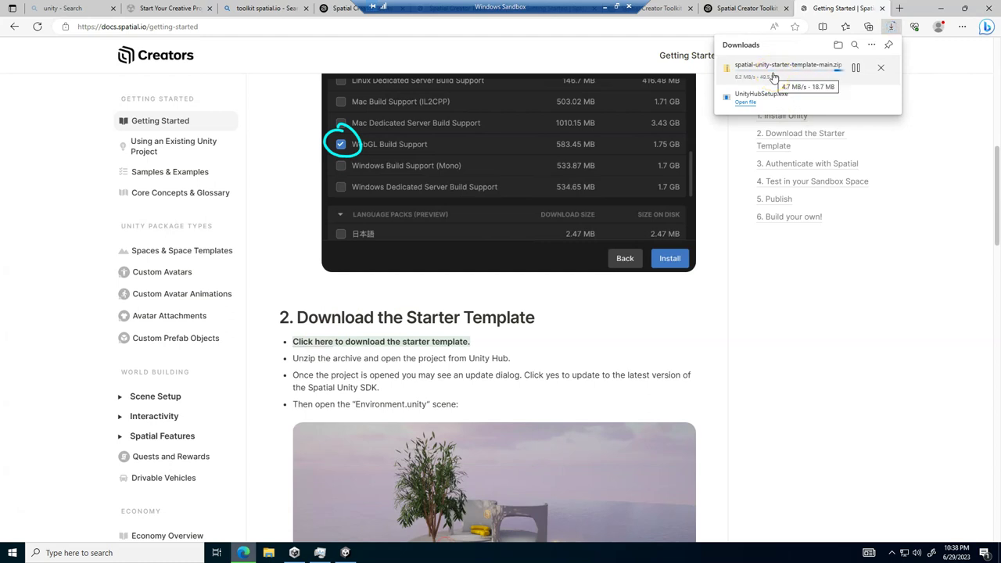
left_click(770, 78)
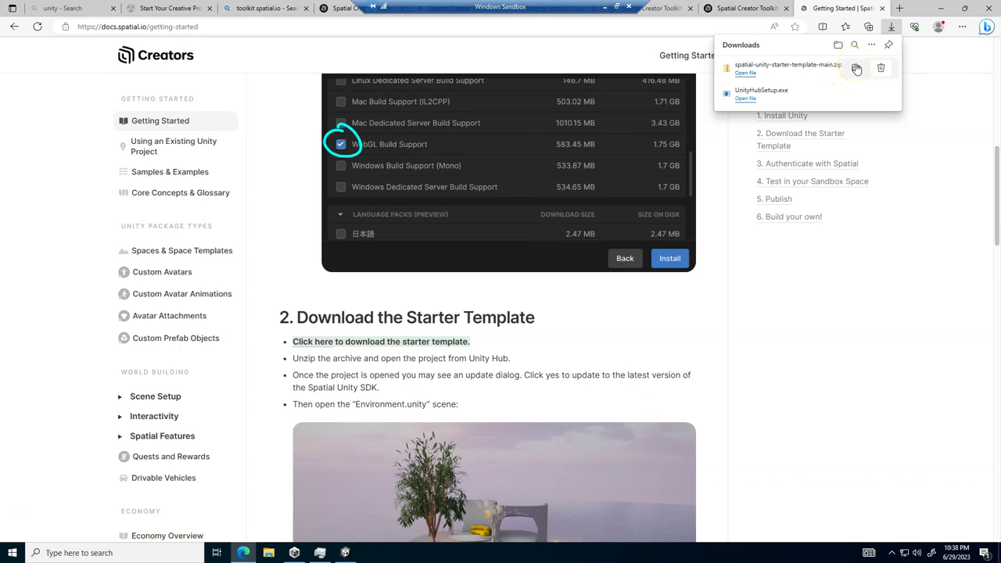
Show the downloaded spatial-unity-starter-template-main archive in its folder and open it to reach the project folder inside.
left_click(856, 71)
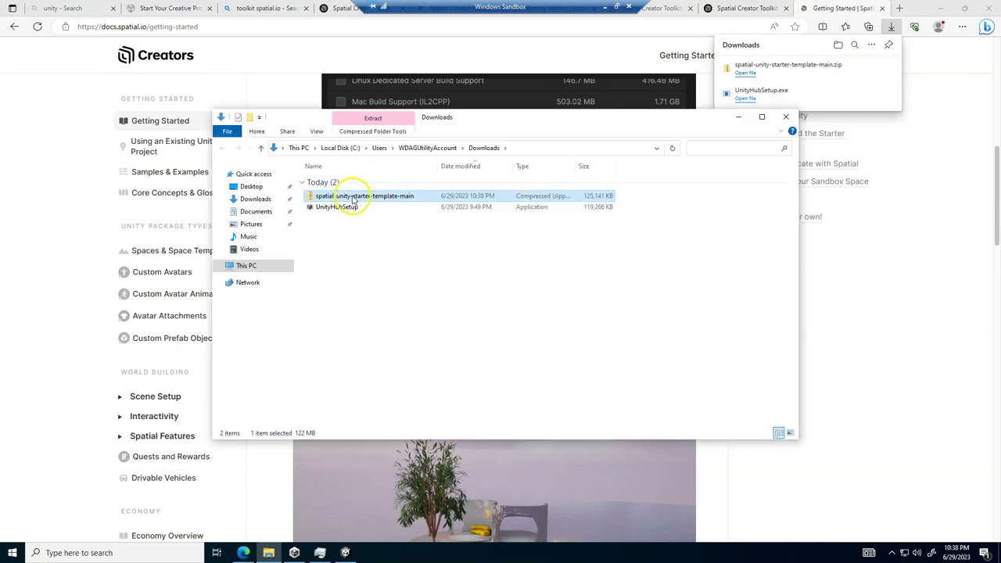
right_click(332, 201)
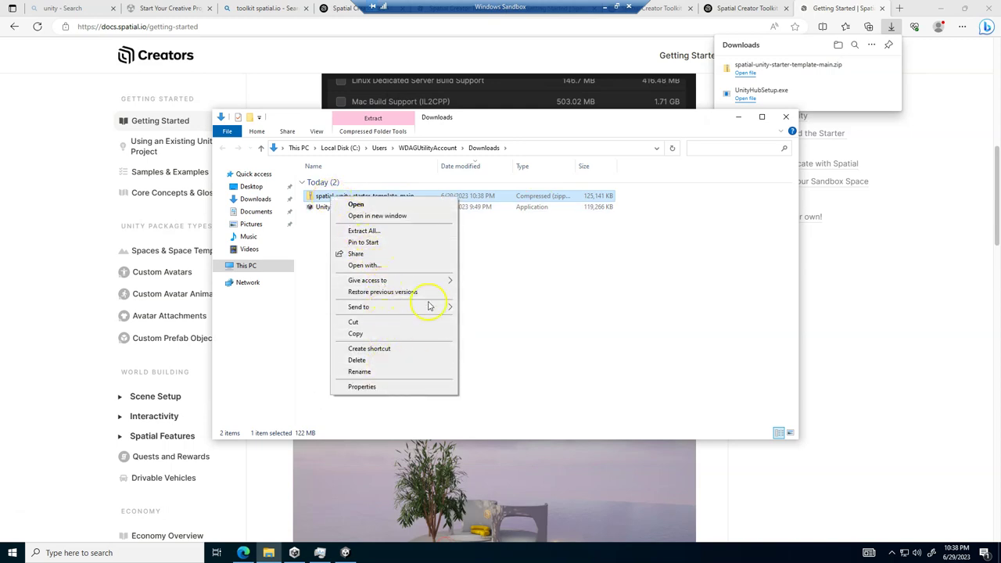
left_click(326, 200)
double_click(327, 197)
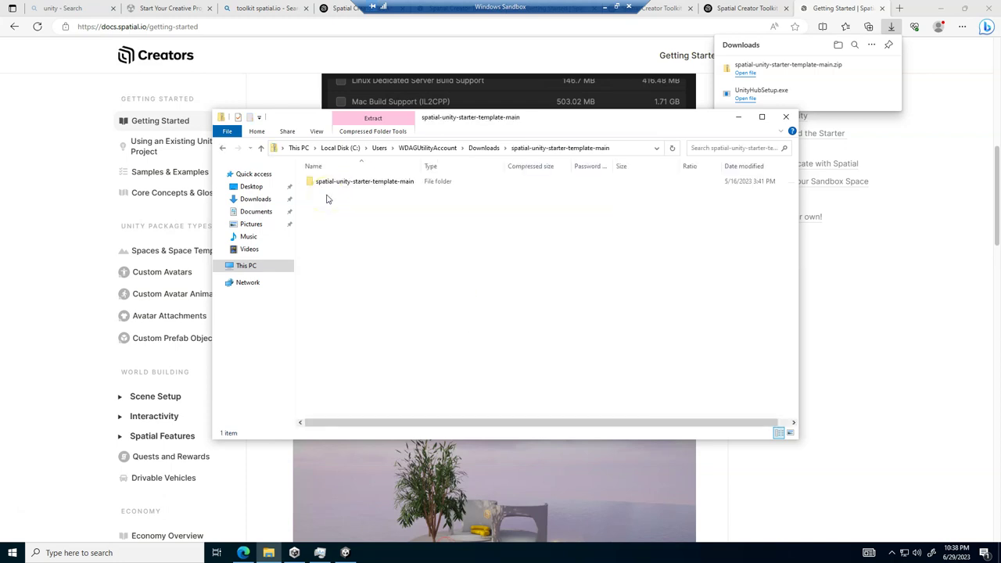
left_click_drag(459, 118, 649, 133)
right_click(536, 197)
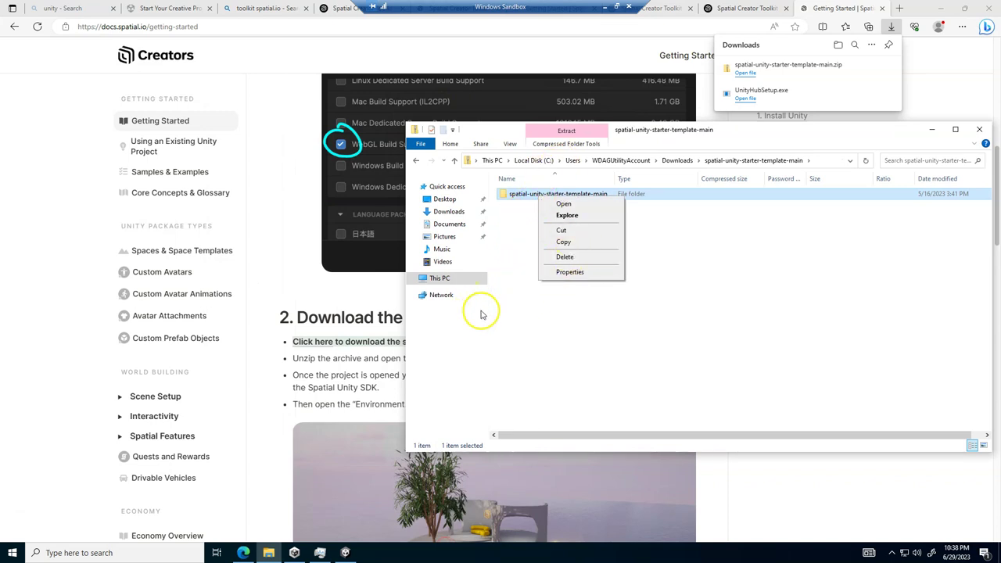
left_click(517, 315)
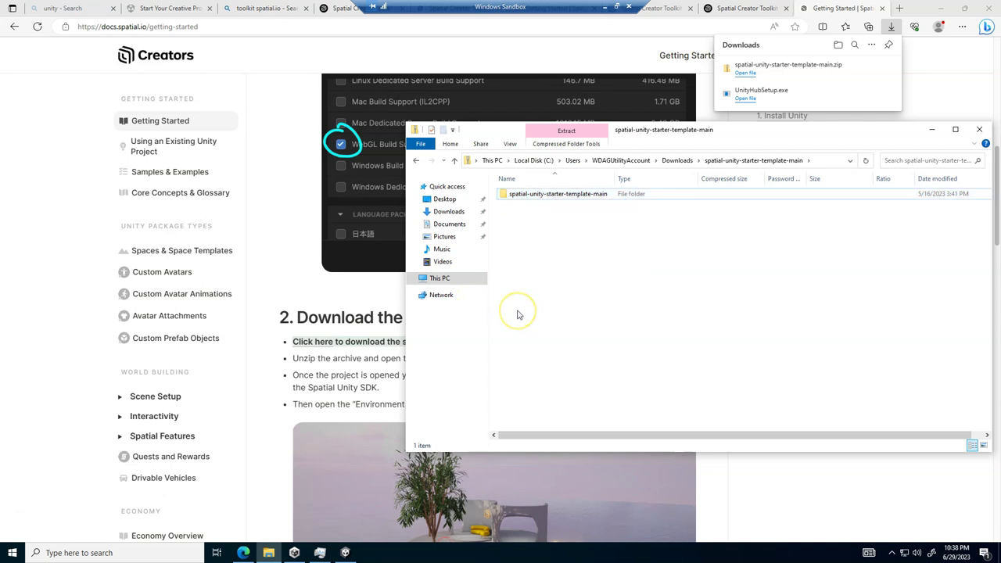
In a second File Explorer window, create a folder named unity at the root of Local Disk (C:).
key("super+e")
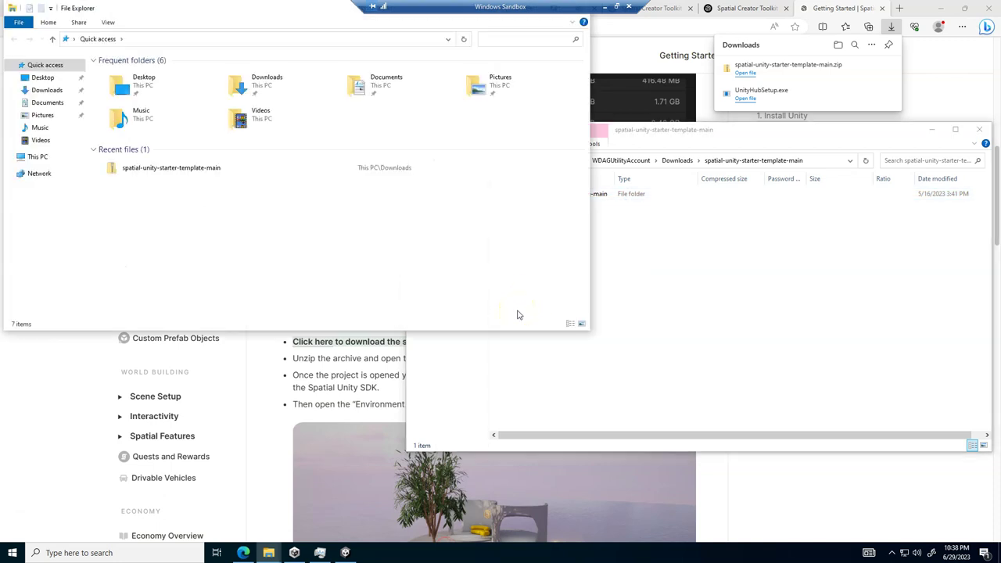
left_click(37, 157)
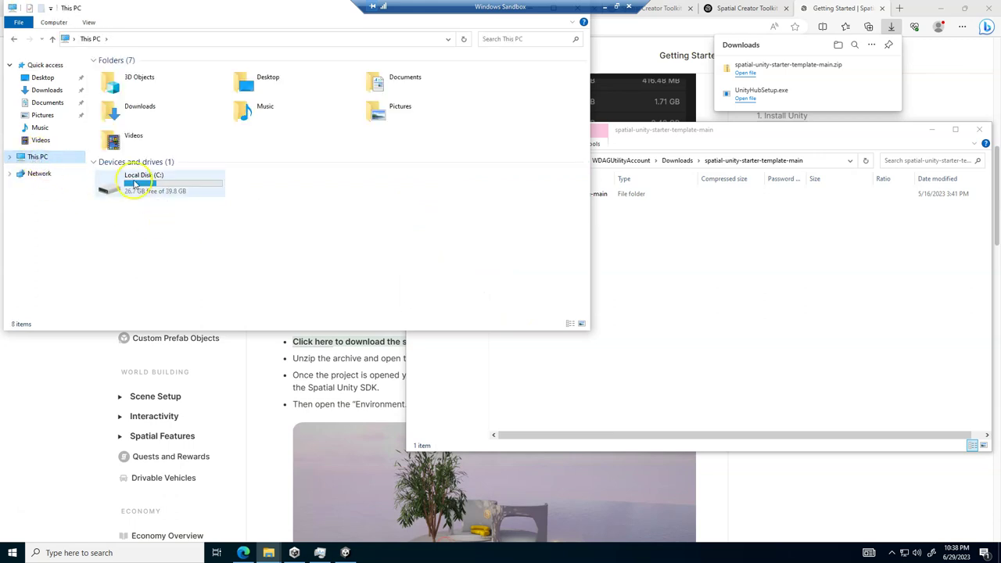
left_click(144, 190)
double_click(134, 183)
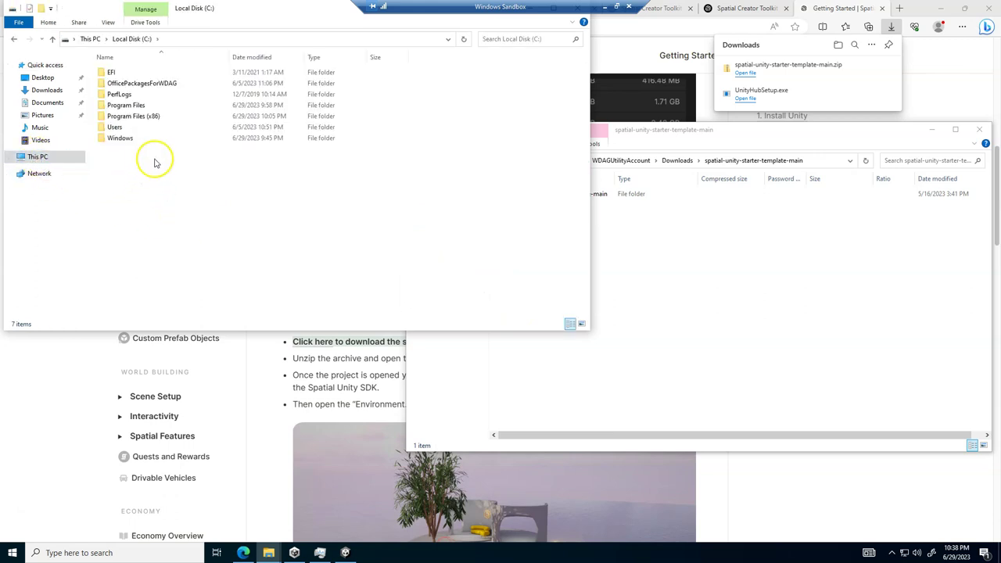
right_click(148, 169)
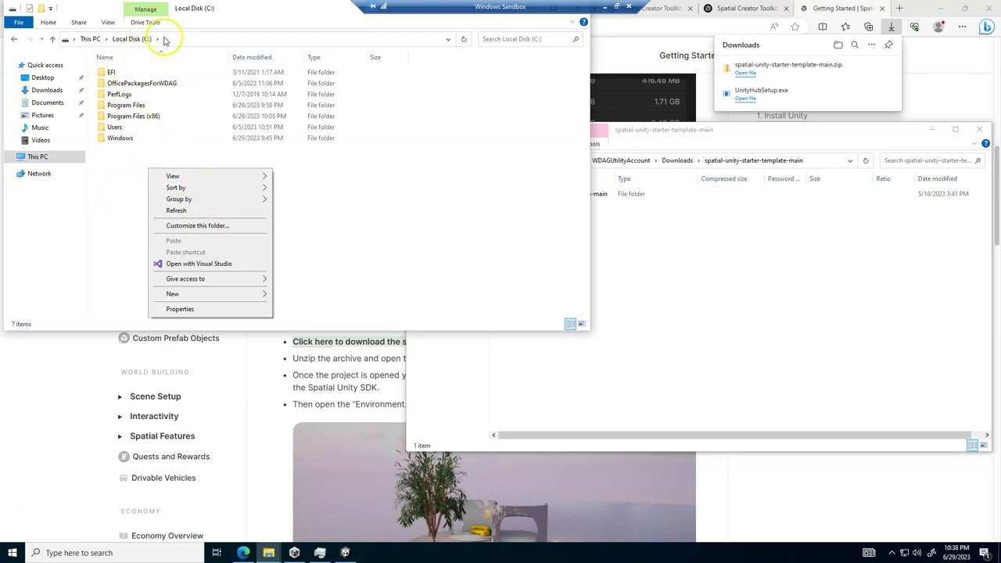
mouse_move(201, 297)
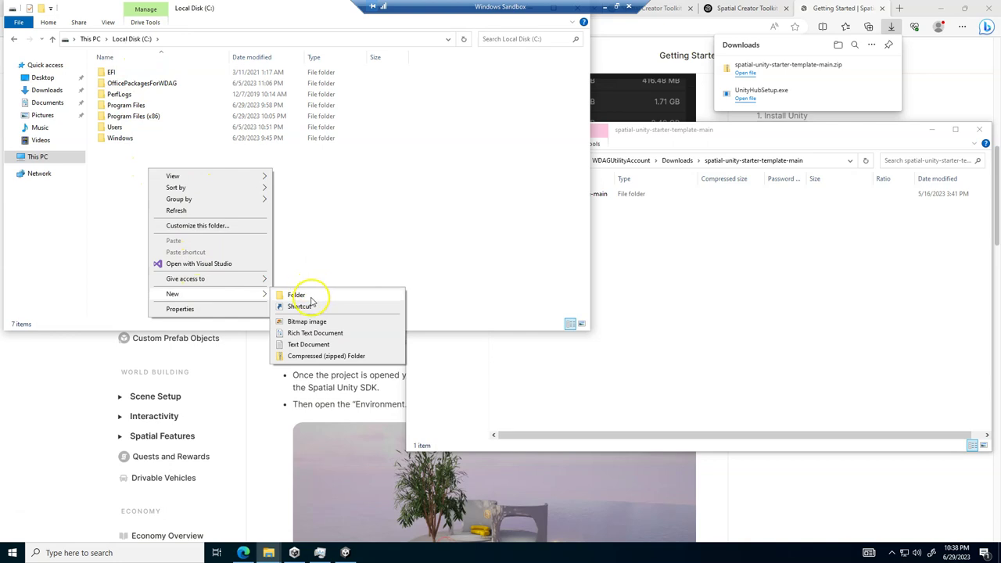
left_click(306, 294)
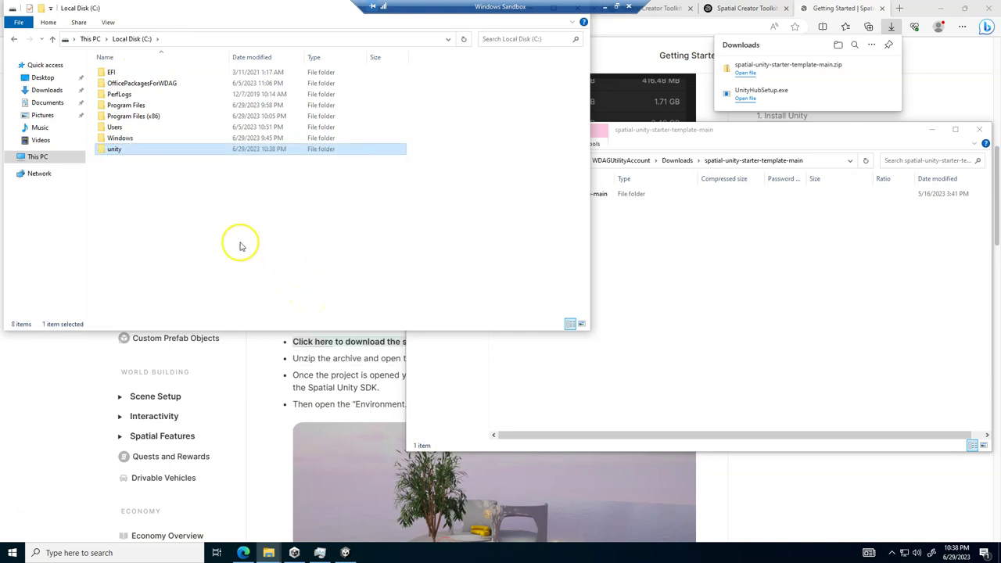
Extract the spatial-unity-starter-template-main folder from the archive into C:\unity.
double_click(115, 149)
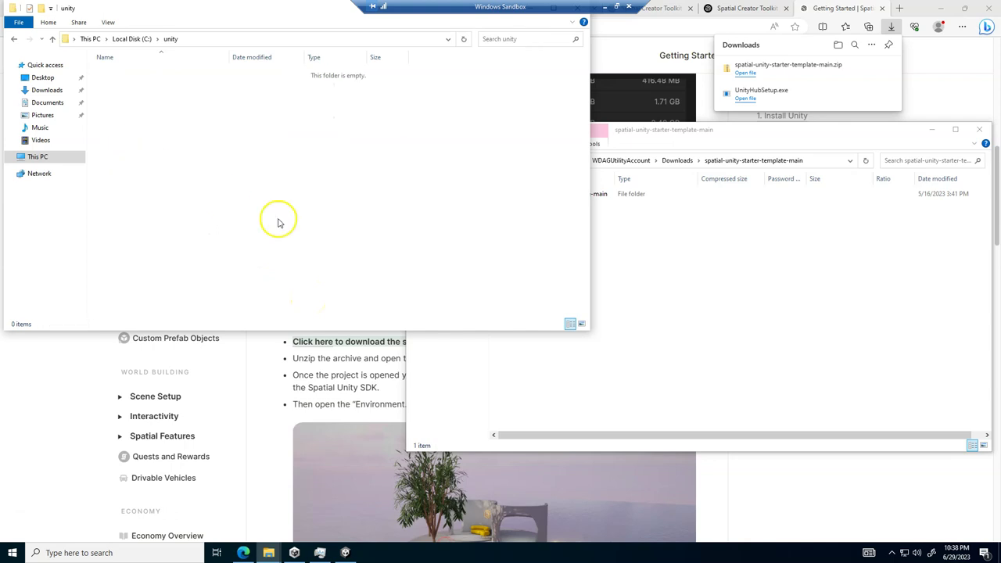
left_click(618, 254)
left_click(519, 198)
left_click_drag(522, 200, 169, 138)
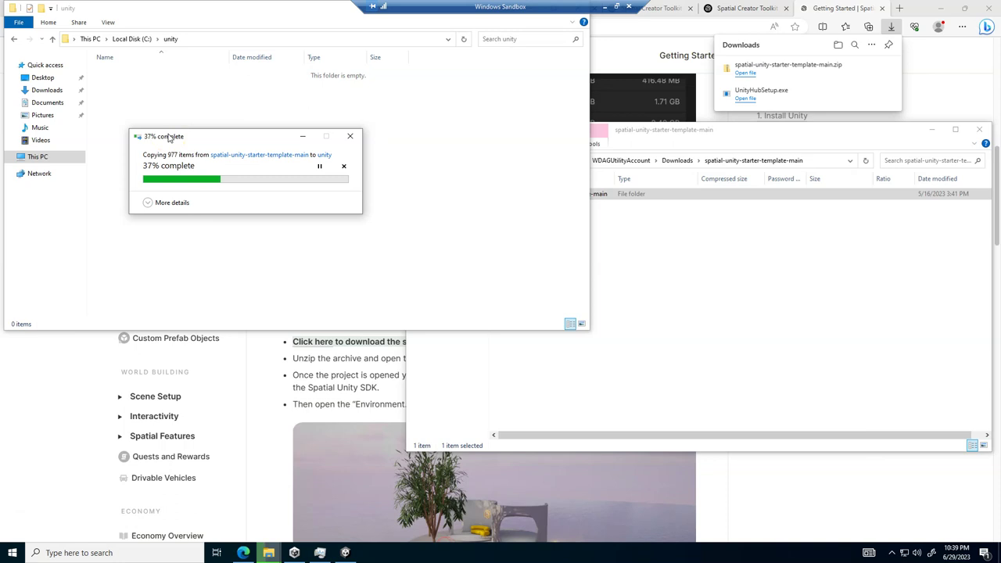
left_click(657, 134)
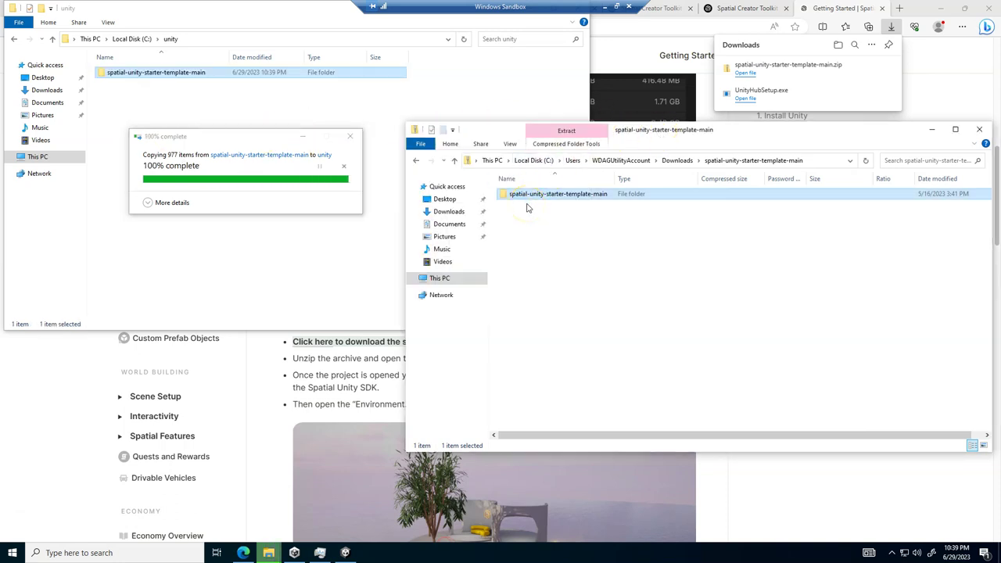
left_click(169, 130)
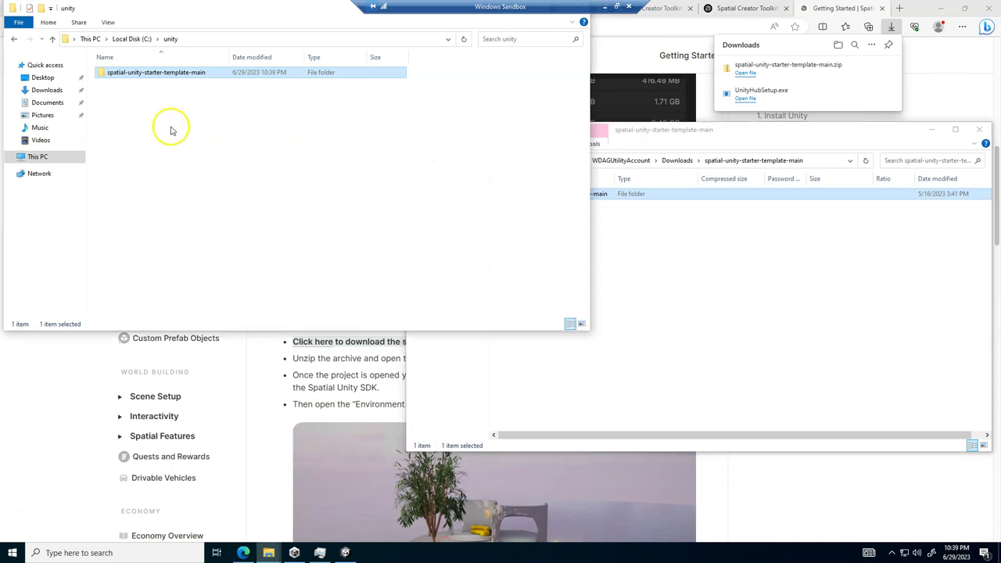
Open the extracted spatial-unity-starter-template-main folder and check its contents.
double_click(134, 72)
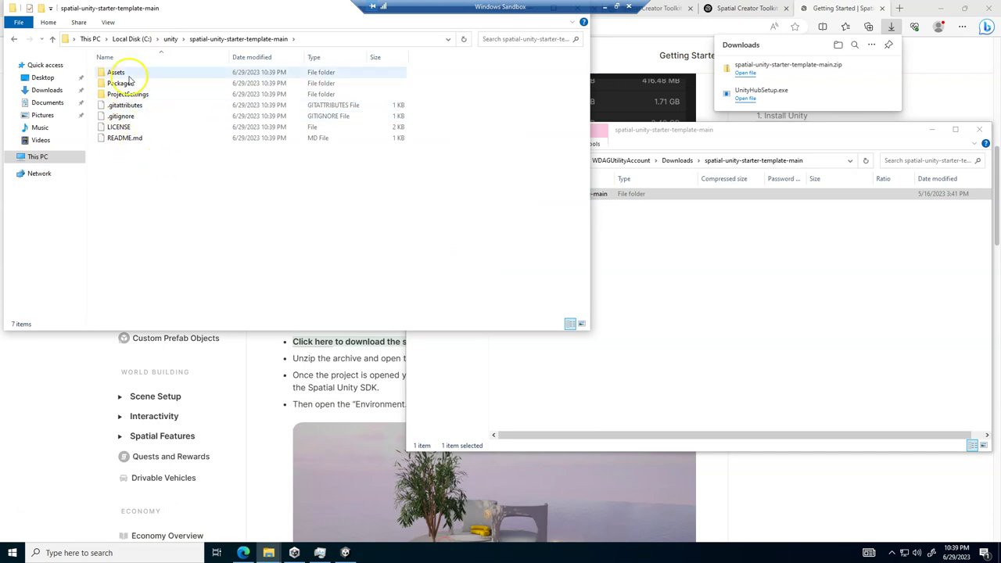
left_click(116, 75)
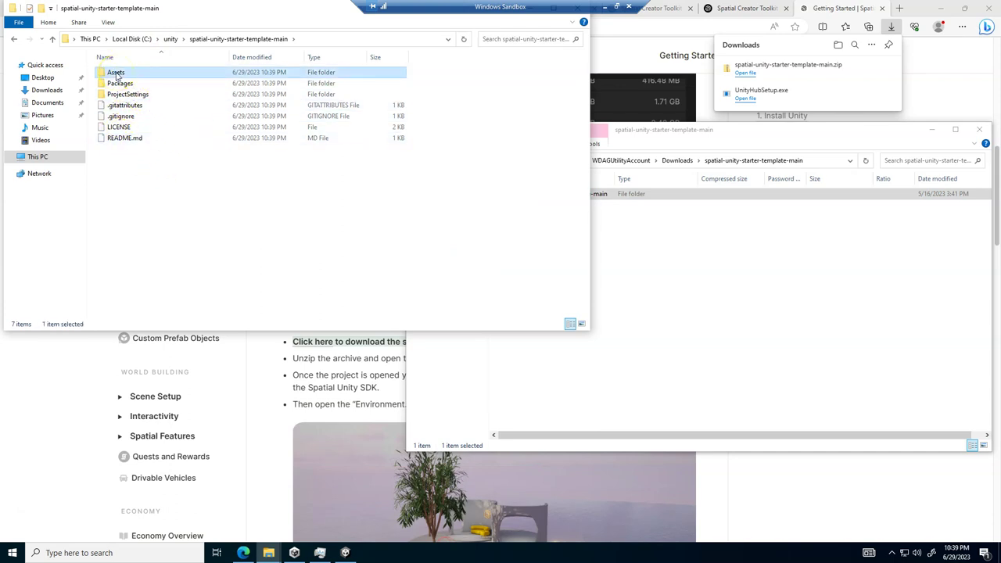
left_click_drag(116, 75, 114, 86)
left_click(133, 174)
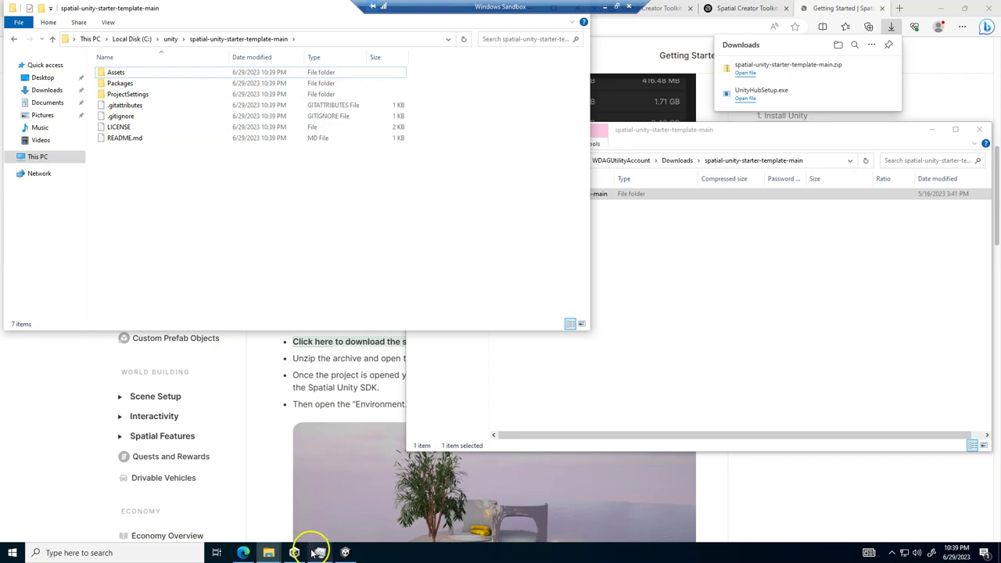
Close the Unity editor that has My project open and switch to Unity Hub.
left_click(345, 552)
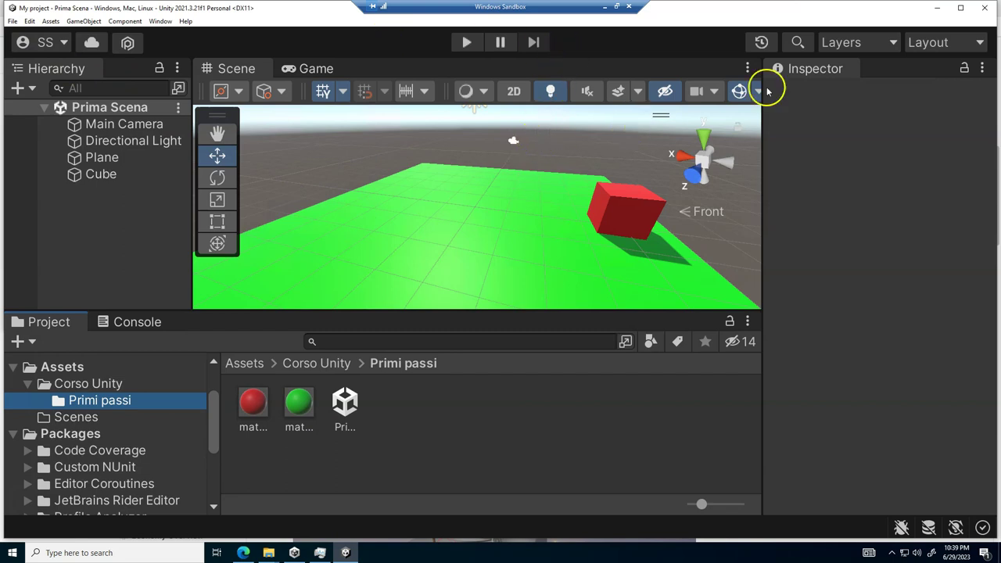
left_click(985, 11)
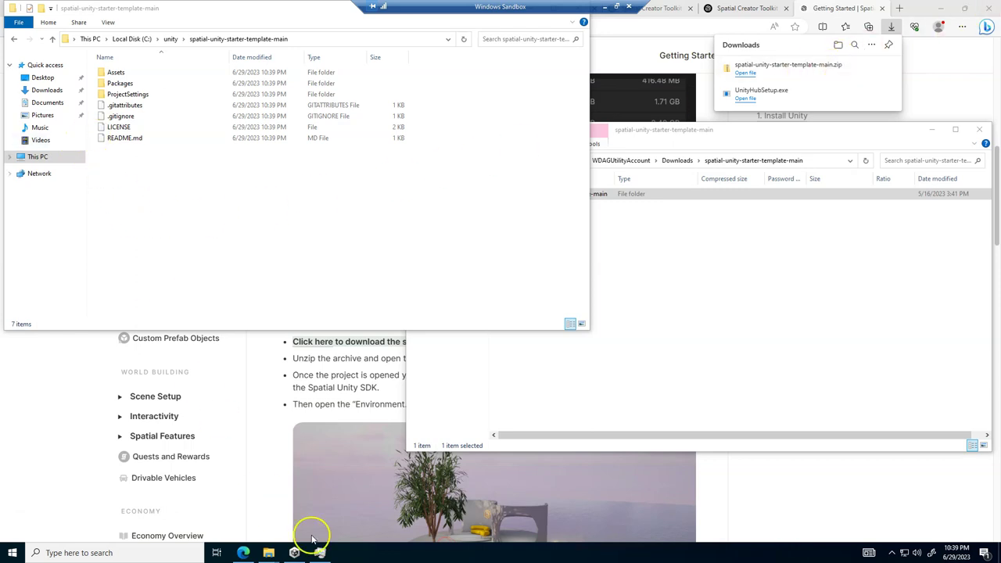
left_click(294, 553)
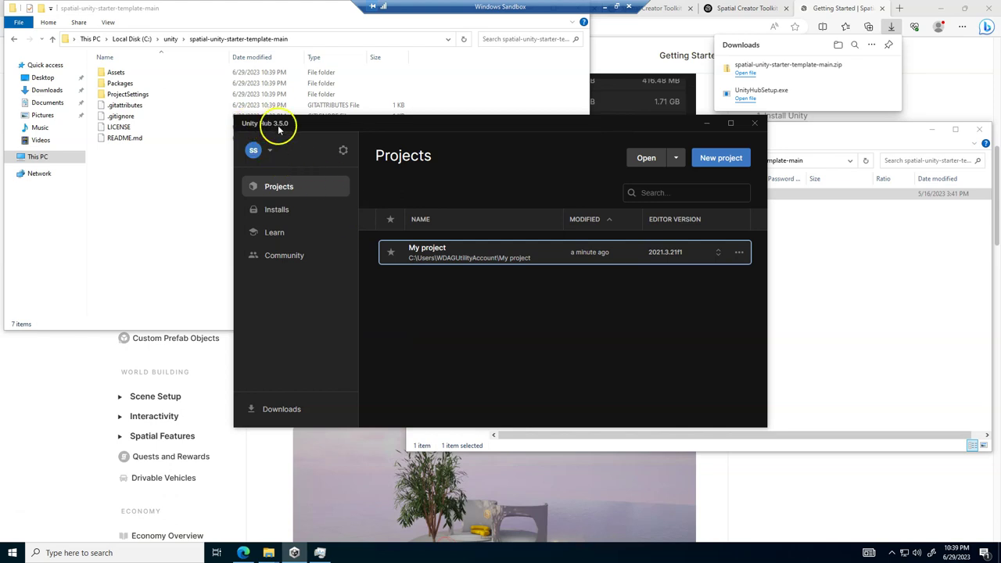
Open the spatial-unity-starter-template-main folder from C:\unity as a project in Unity Hub.
left_click(646, 159)
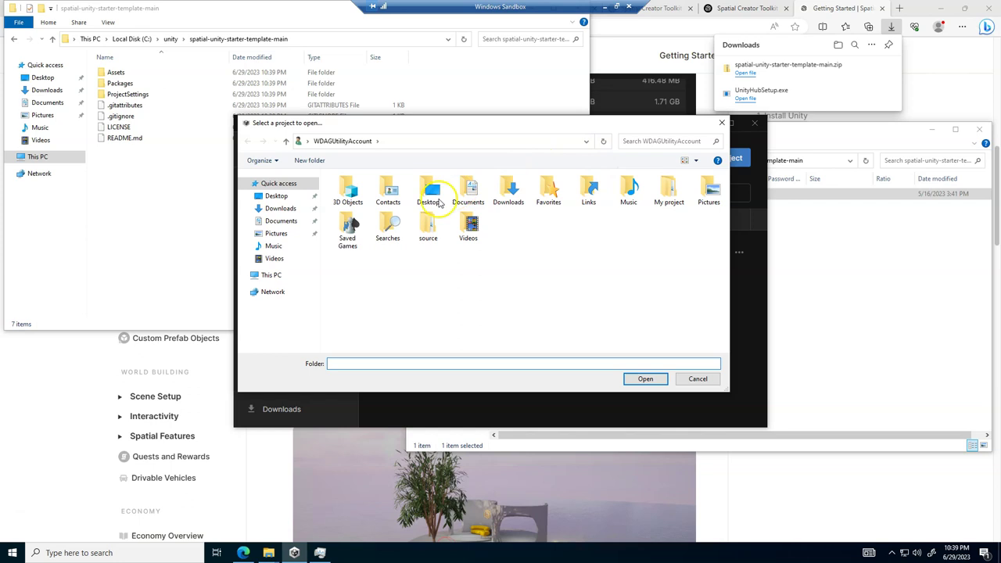
left_click(273, 274)
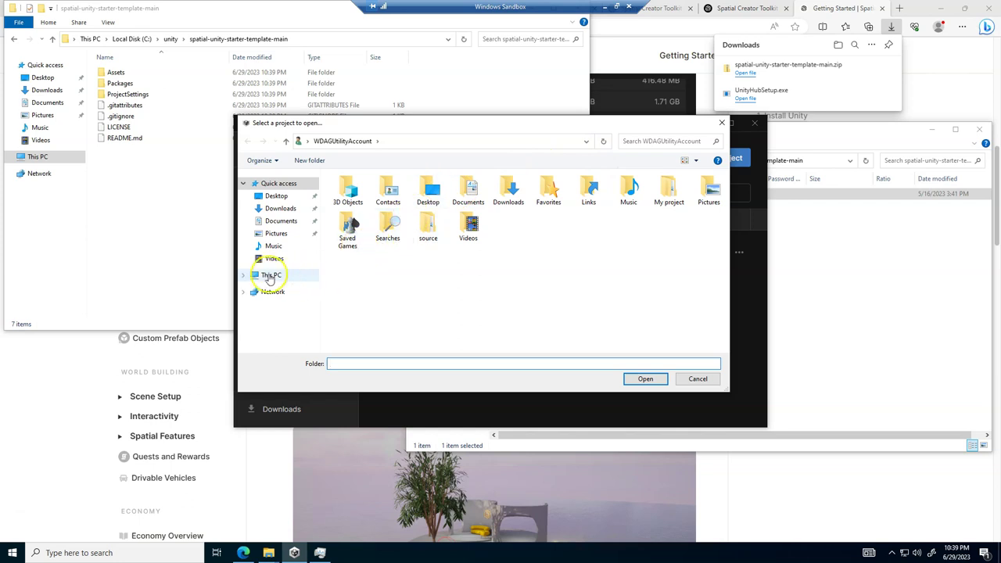
double_click(384, 305)
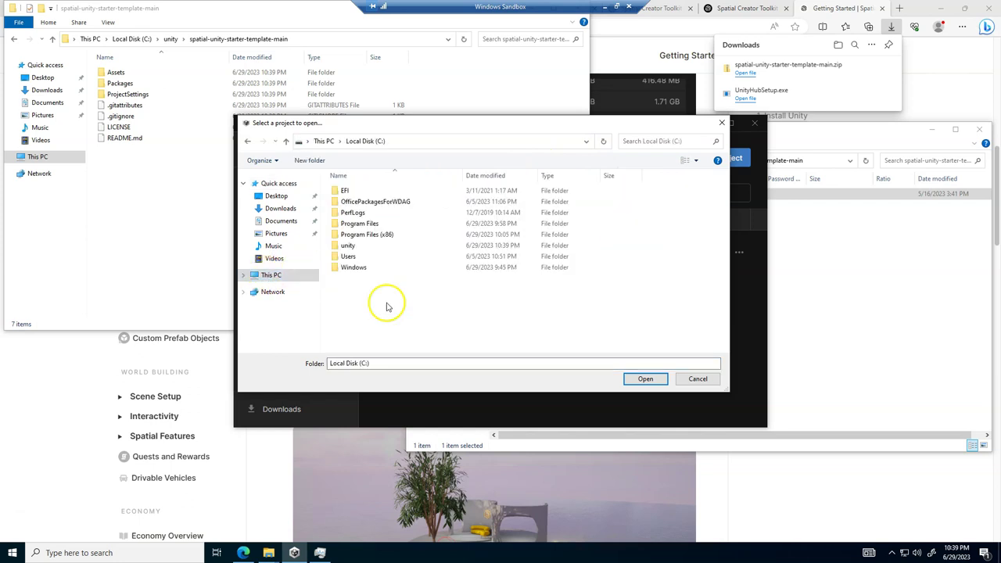
double_click(347, 245)
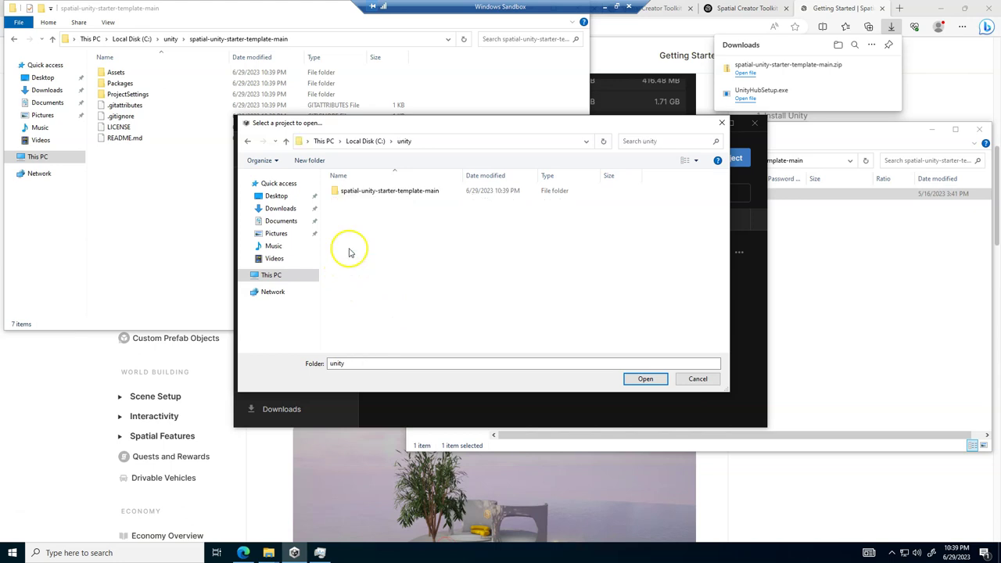
left_click(370, 194)
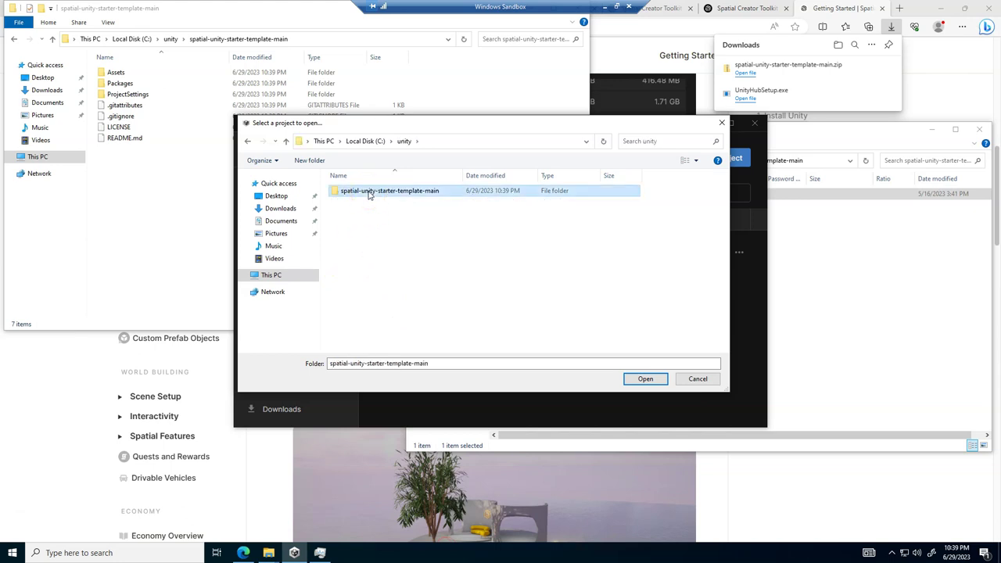
left_click(381, 141)
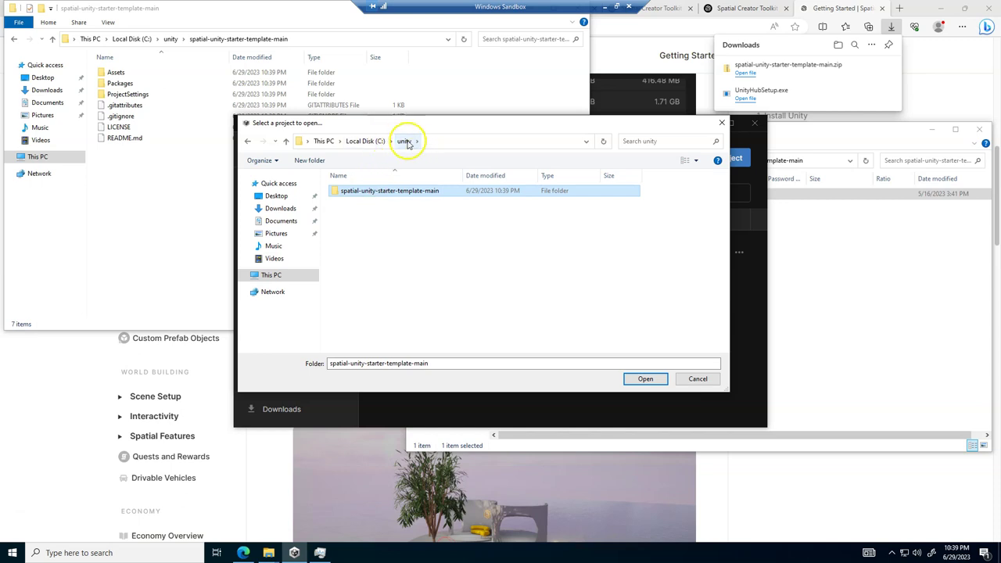
left_click(645, 379)
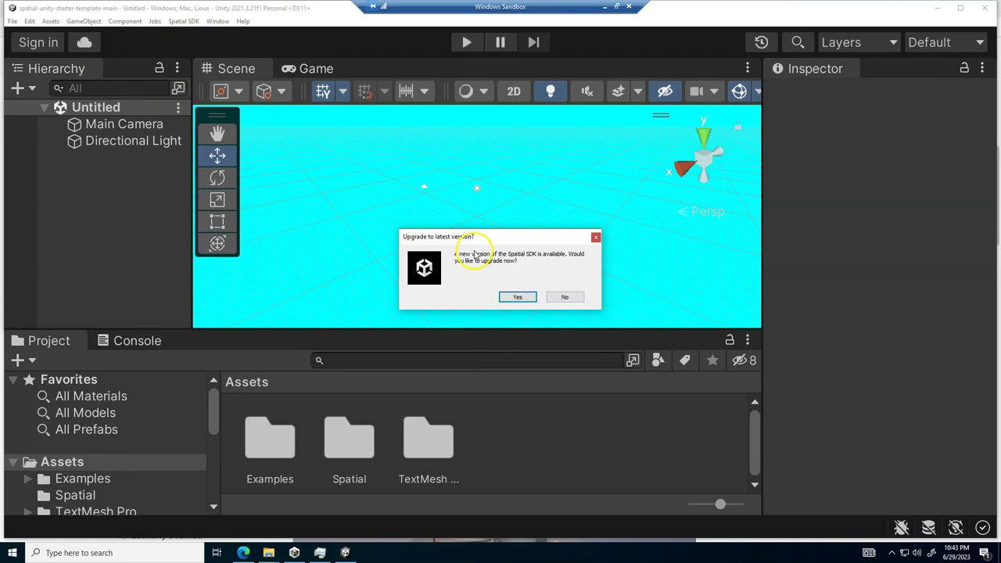
Accept the Spatial SDK upgrade to the latest version and dismiss the completion notice.
left_click(519, 297)
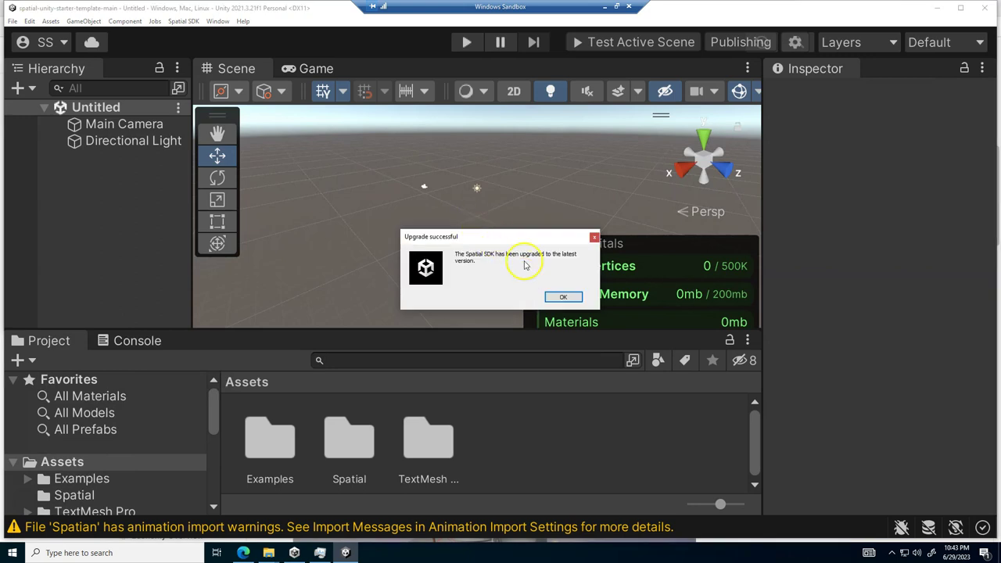
left_click(562, 299)
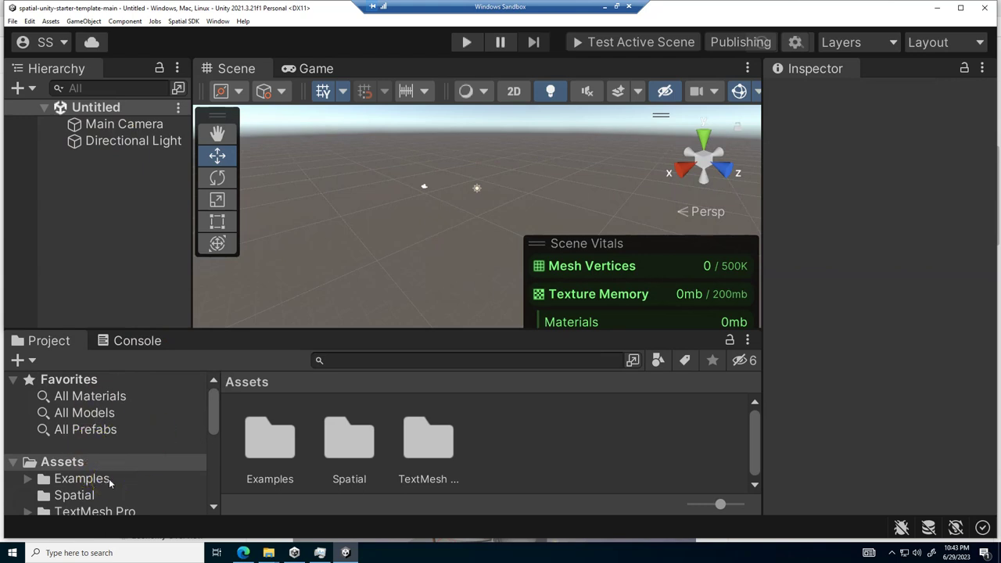
Set the editor's custom UI scaling value to 150% in the preferences and close them.
left_click(29, 21)
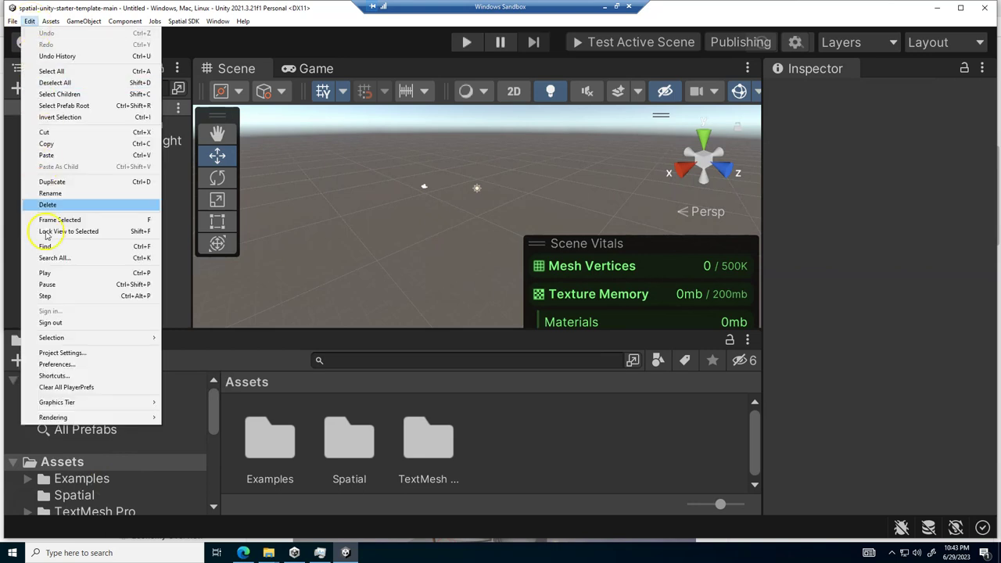
left_click(66, 364)
left_click(394, 352)
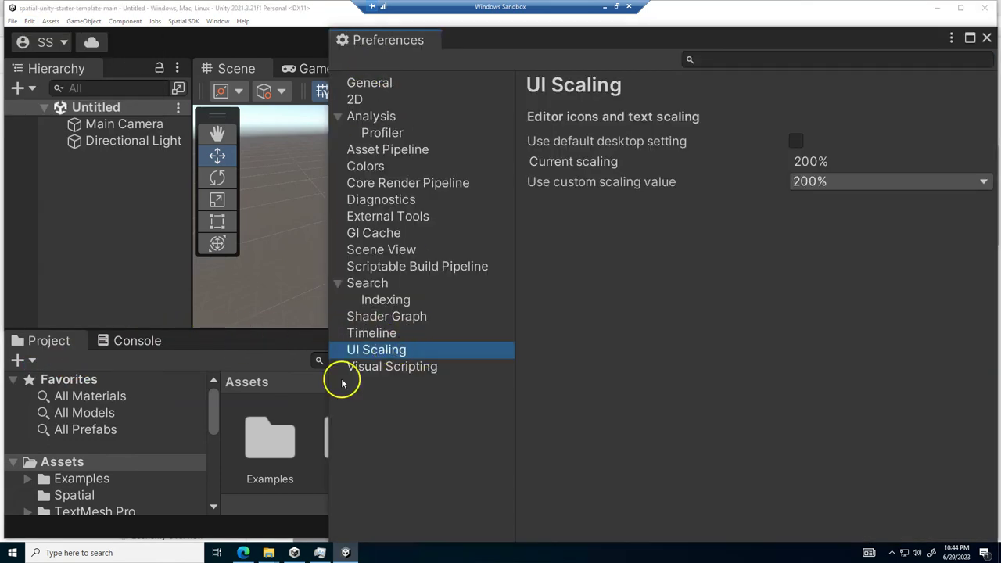
left_click(820, 181)
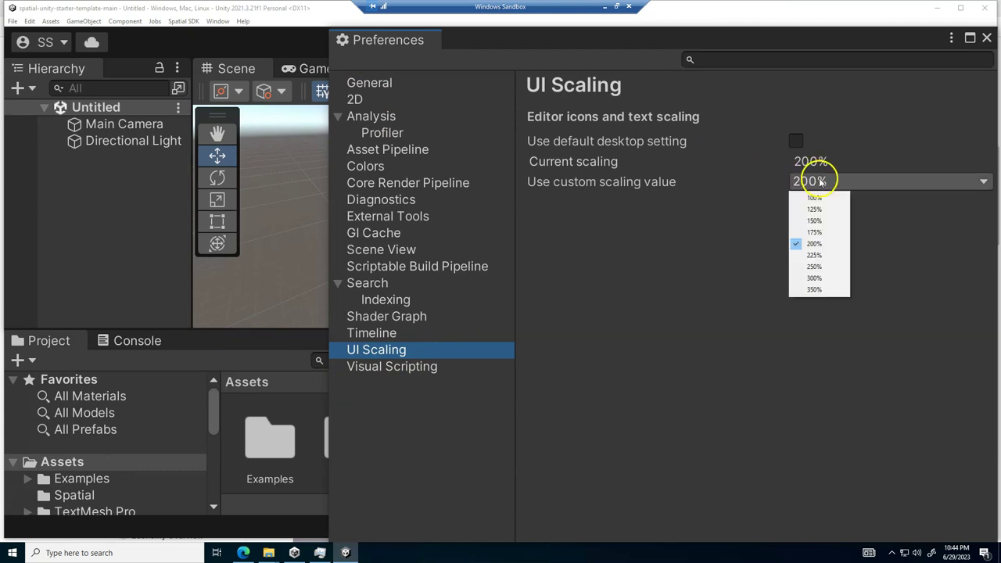
left_click(813, 221)
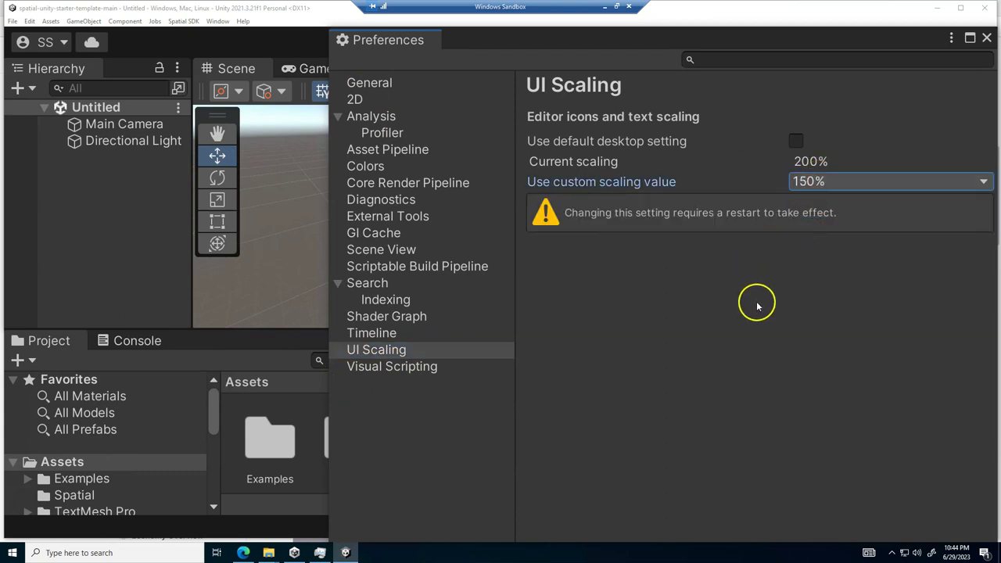
left_click(986, 38)
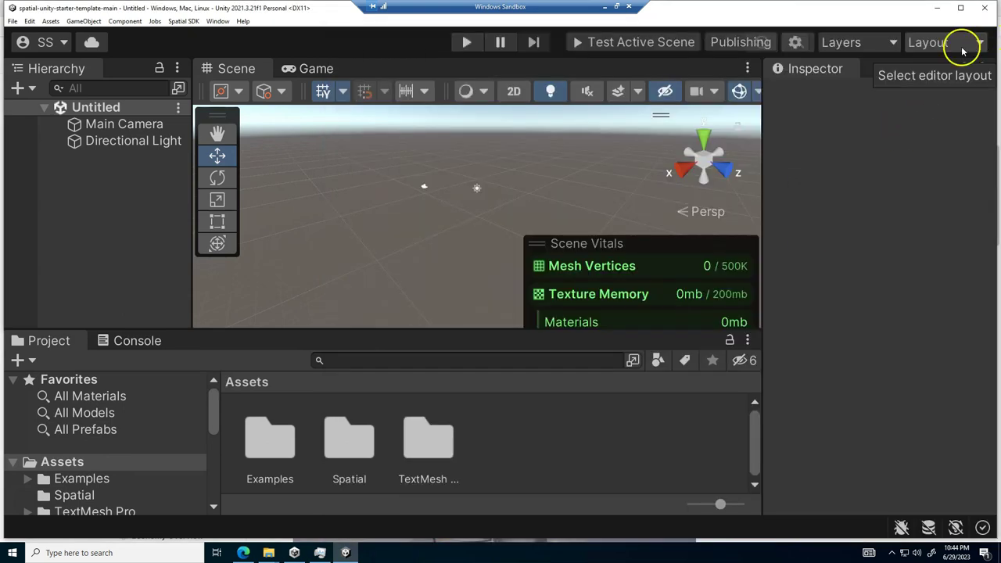
Restart the editor by closing it and reopening spatial-unity-starter-template-main from Unity Hub, and maximize its window.
left_click(986, 11)
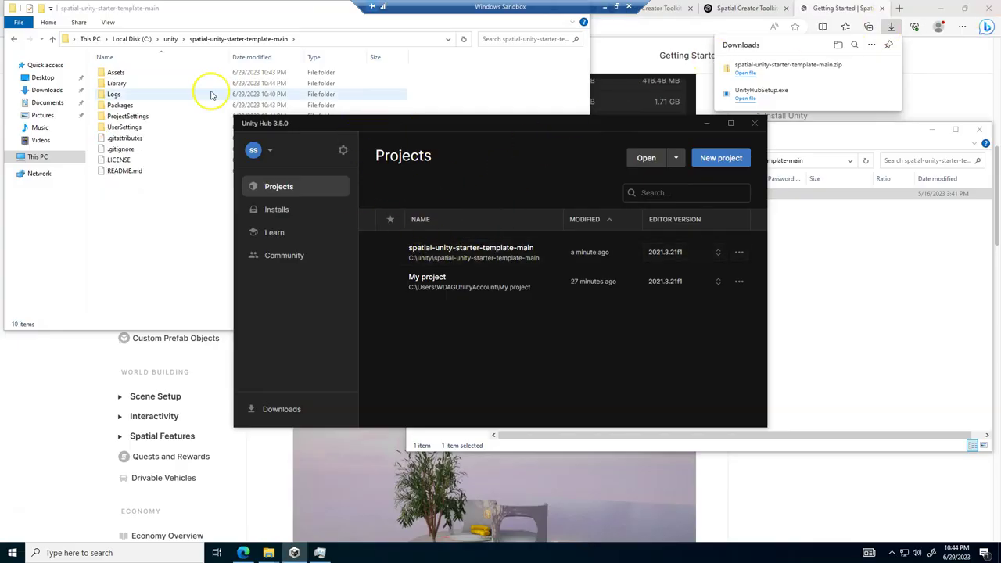
left_click(455, 252)
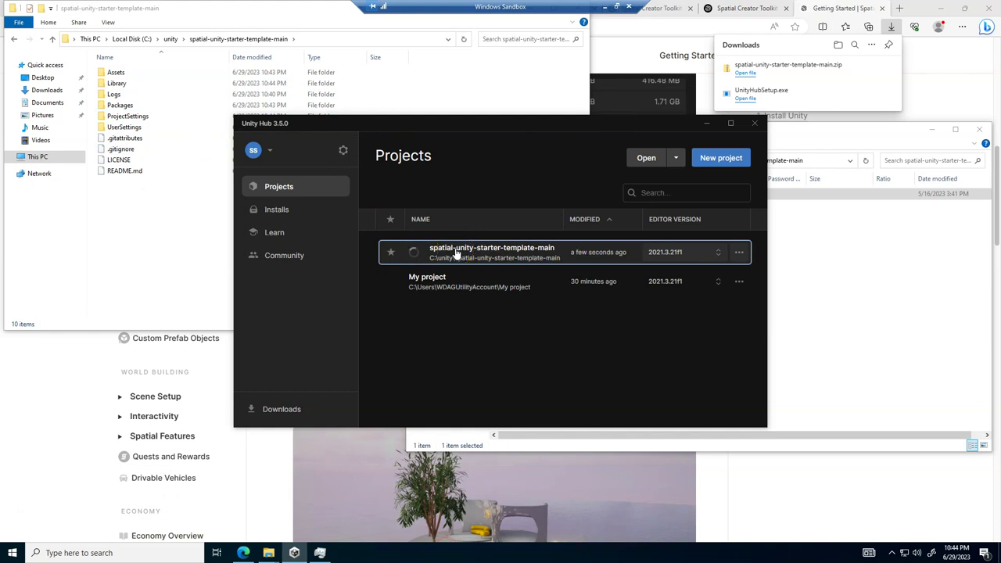
left_click(457, 250)
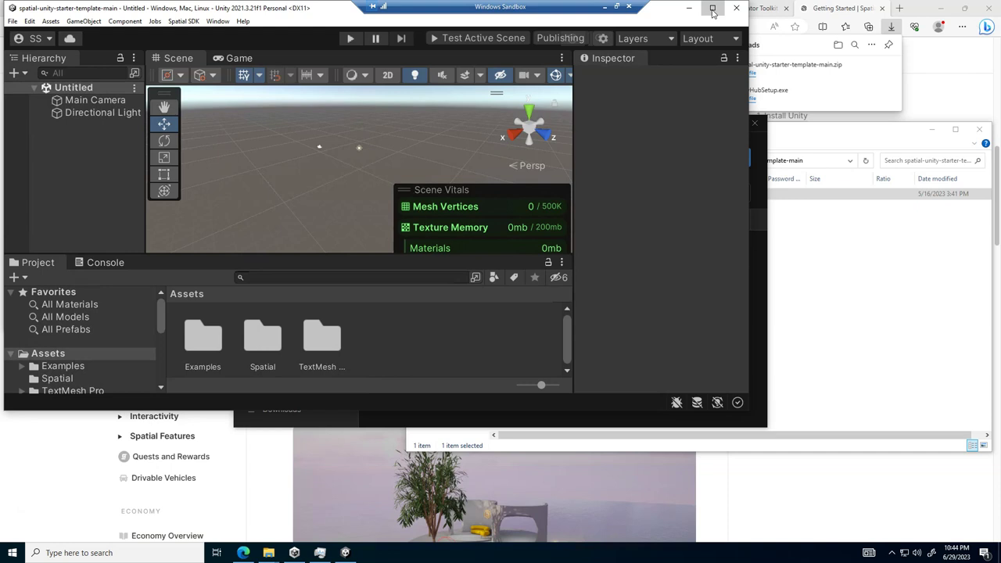
left_click(713, 9)
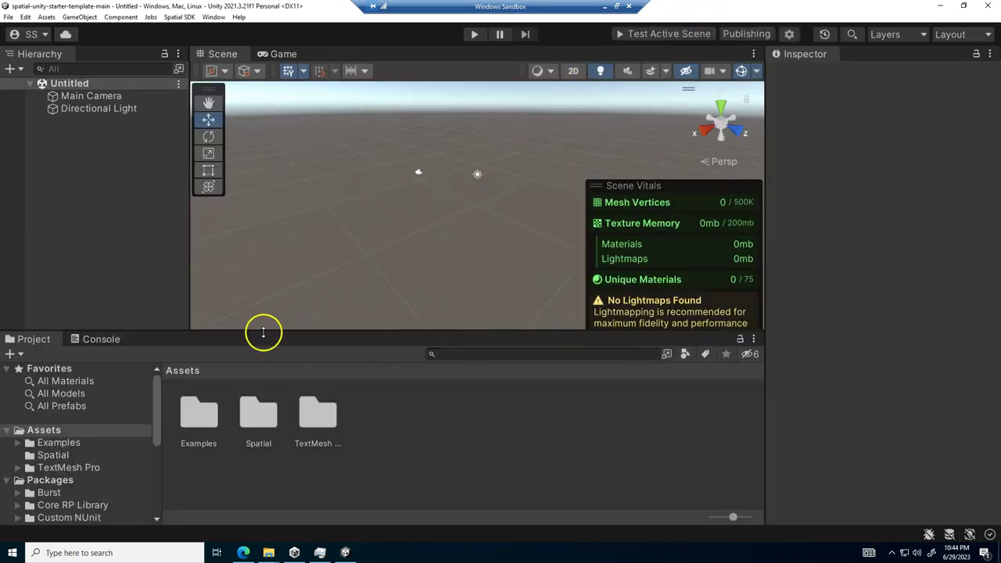
Enlarge the Project panel and filter its assets to the Scene type, displayed as a compact list.
left_click_drag(262, 333, 273, 279)
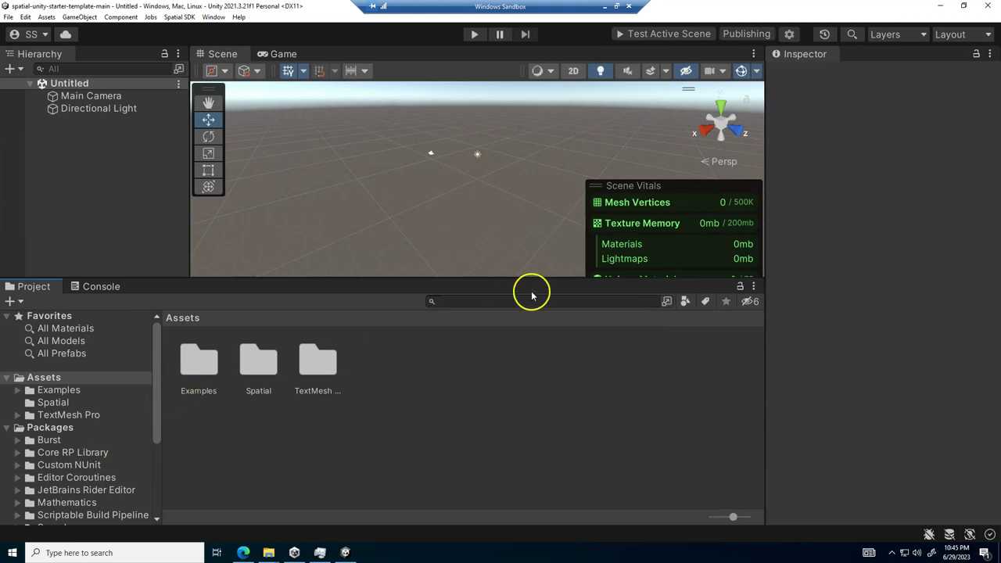
left_click(686, 302)
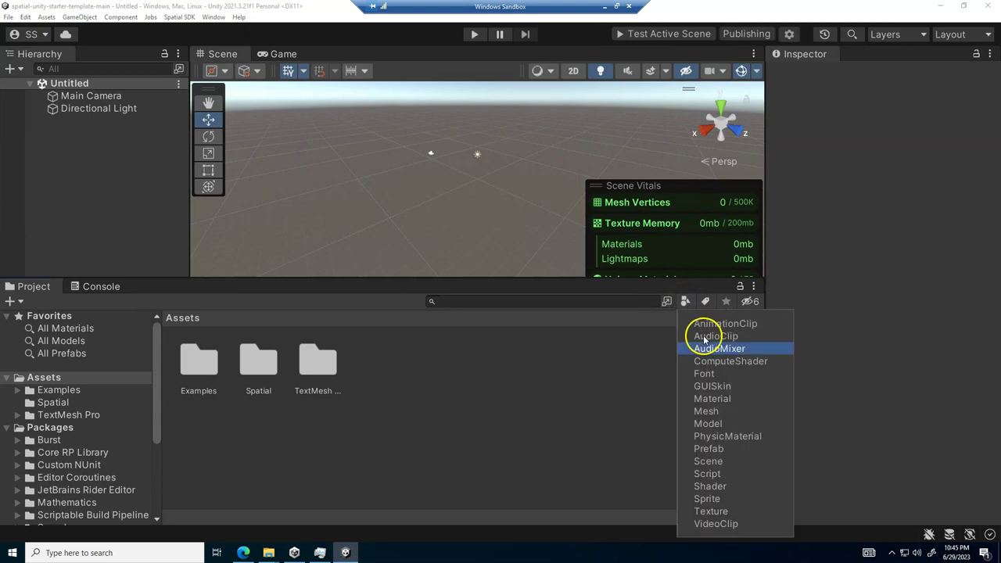
left_click(721, 467)
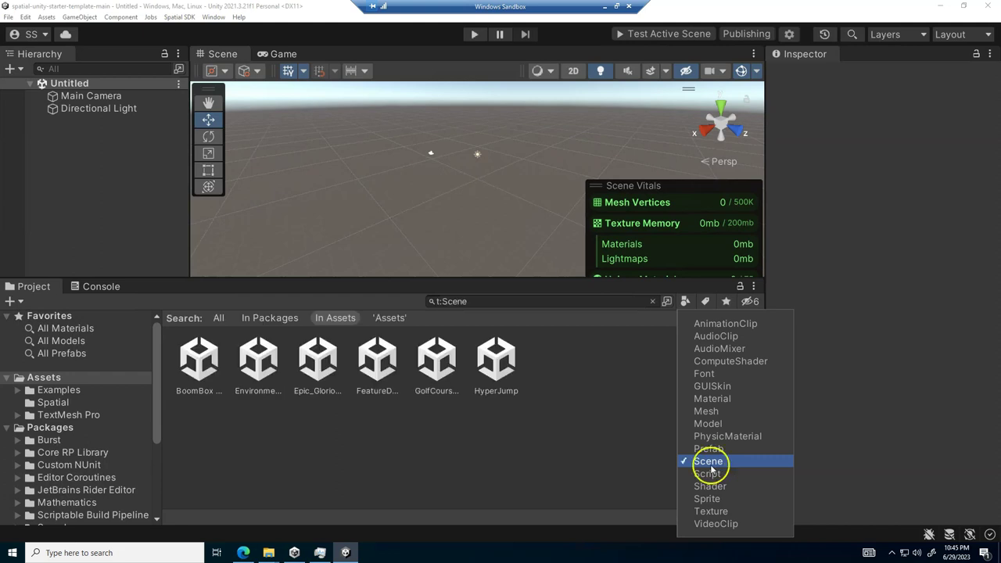
left_click(602, 381)
left_click_drag(732, 517, 709, 519)
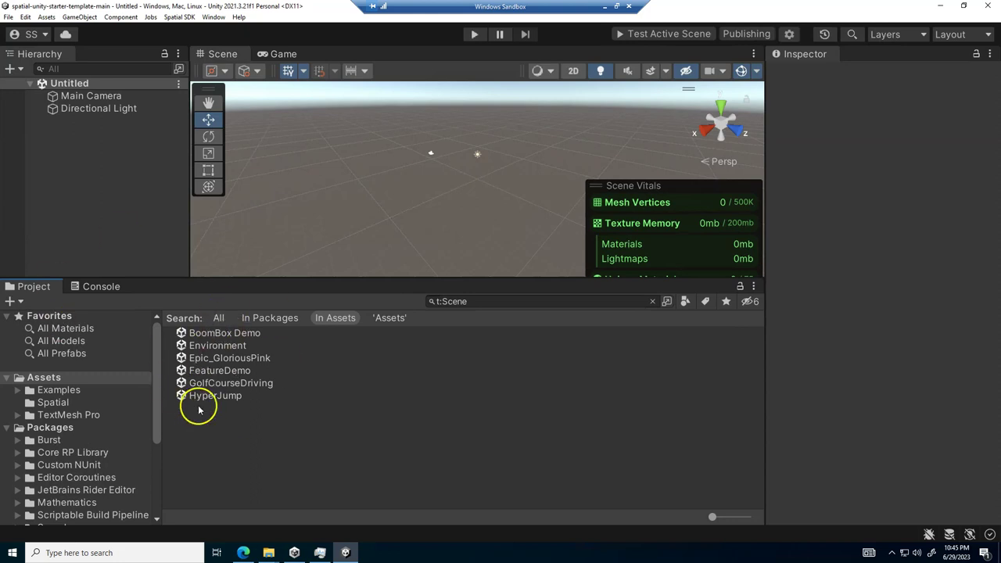
Open the Environment scene and make the whole Scene Vitals overlay fit inside a slightly taller Scene view.
left_click(212, 348)
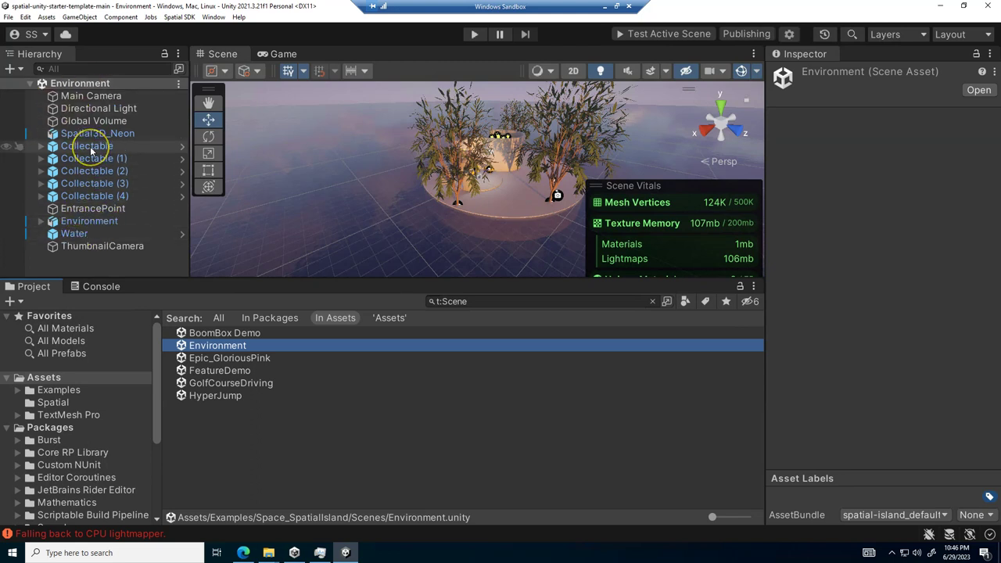
left_click(173, 17)
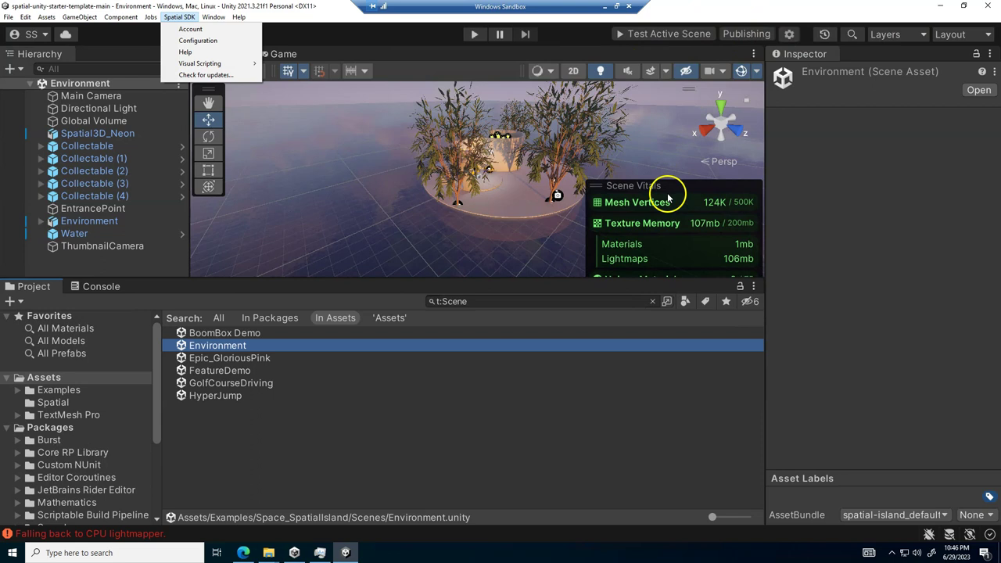
left_click_drag(659, 185, 659, 150)
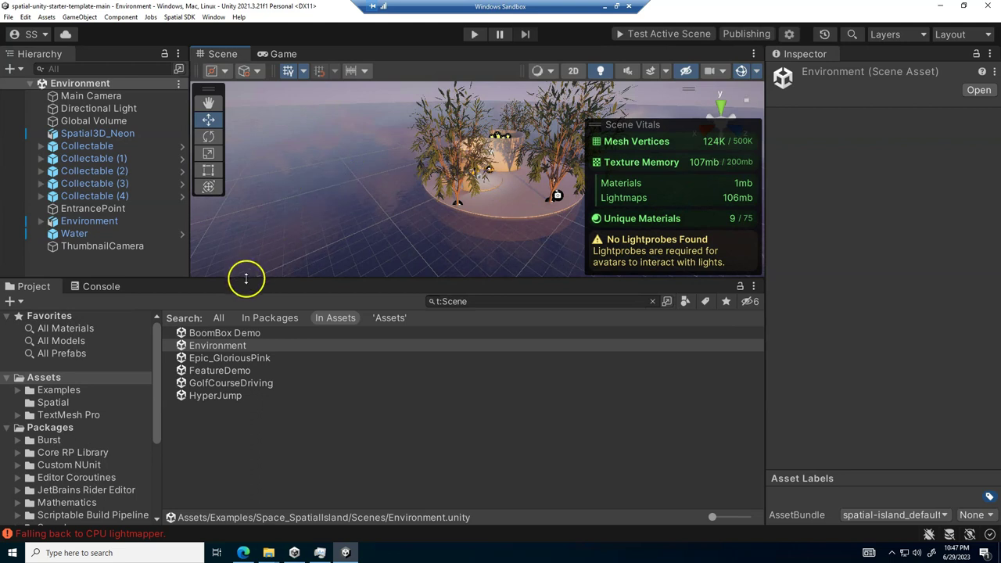
left_click_drag(246, 279, 245, 290)
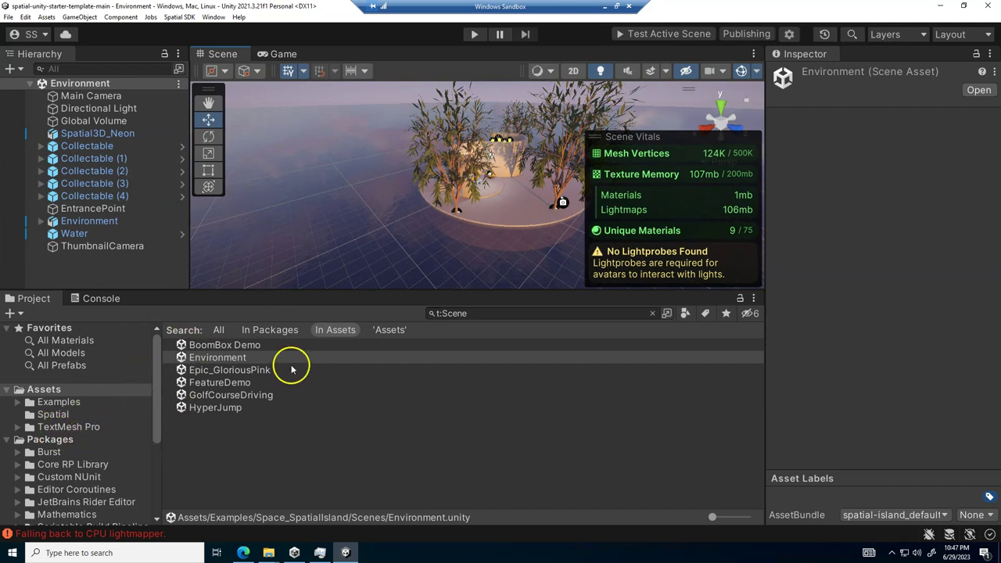
Open the Spatial SDK account window and copy the Creator Toolkit access token from the Spatial website.
left_click(178, 18)
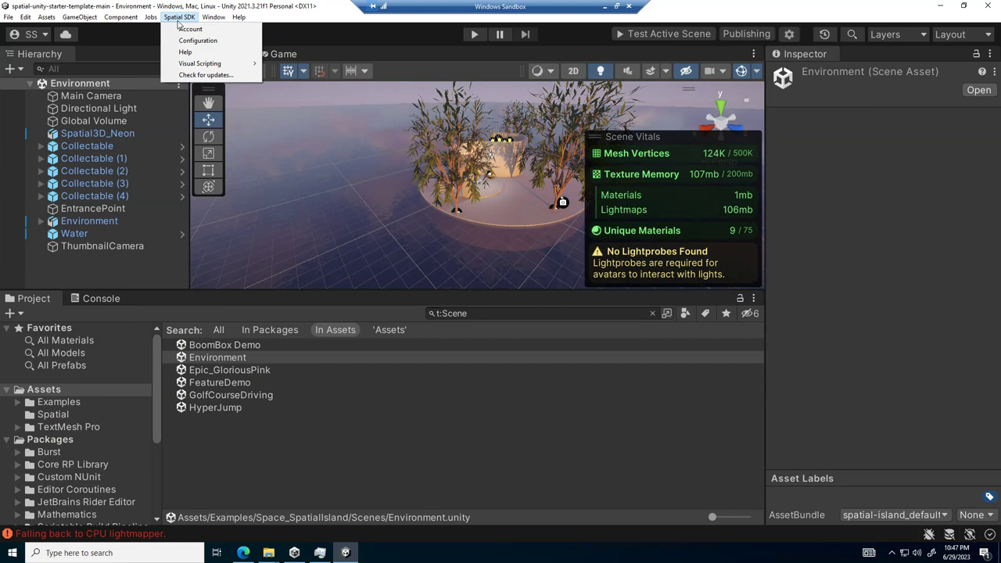
left_click(190, 30)
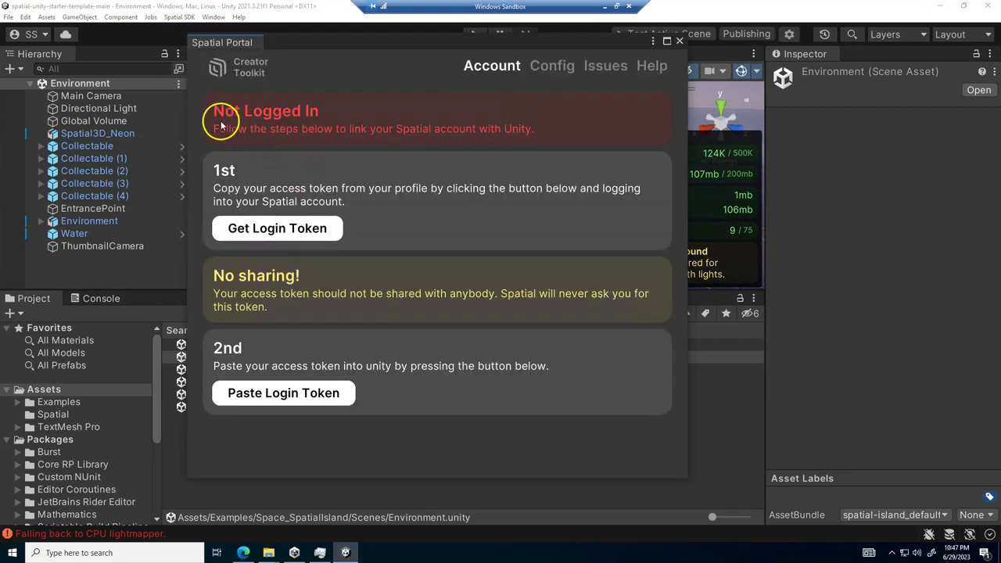
left_click(279, 228)
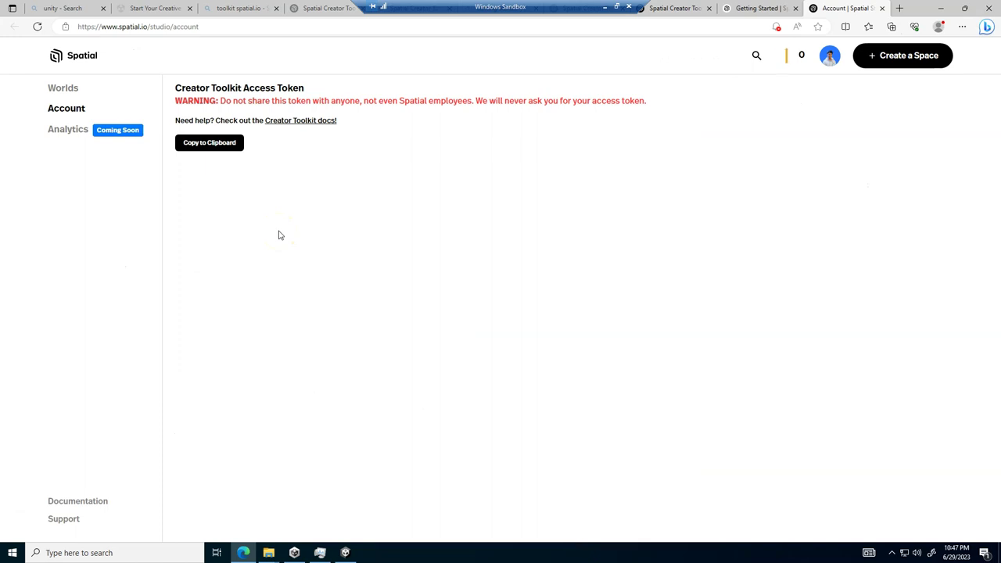
left_click(208, 145)
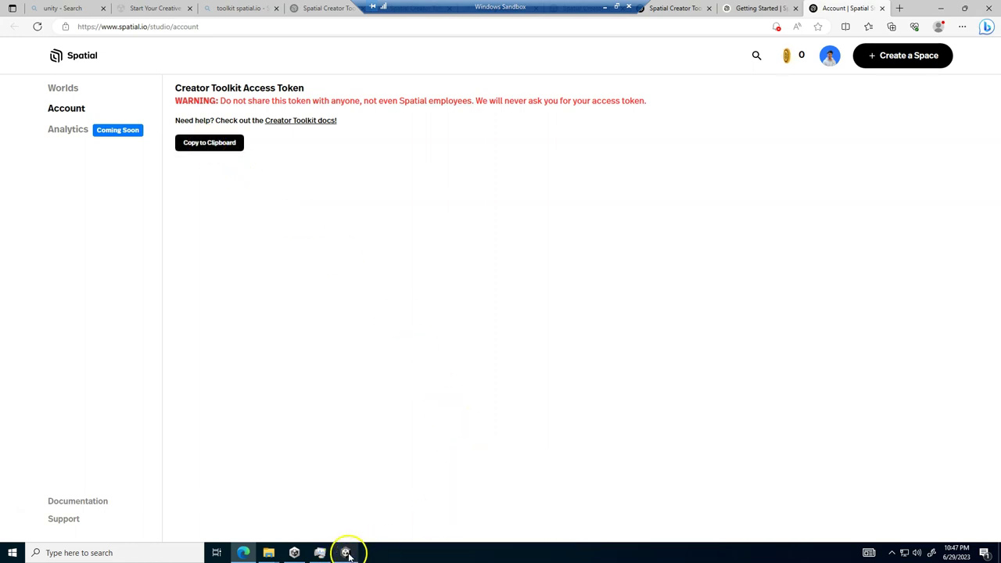
Switch back to the Unity editor, paste the login token to link the Spatial account, and close the Spatial Portal window.
left_click(346, 553)
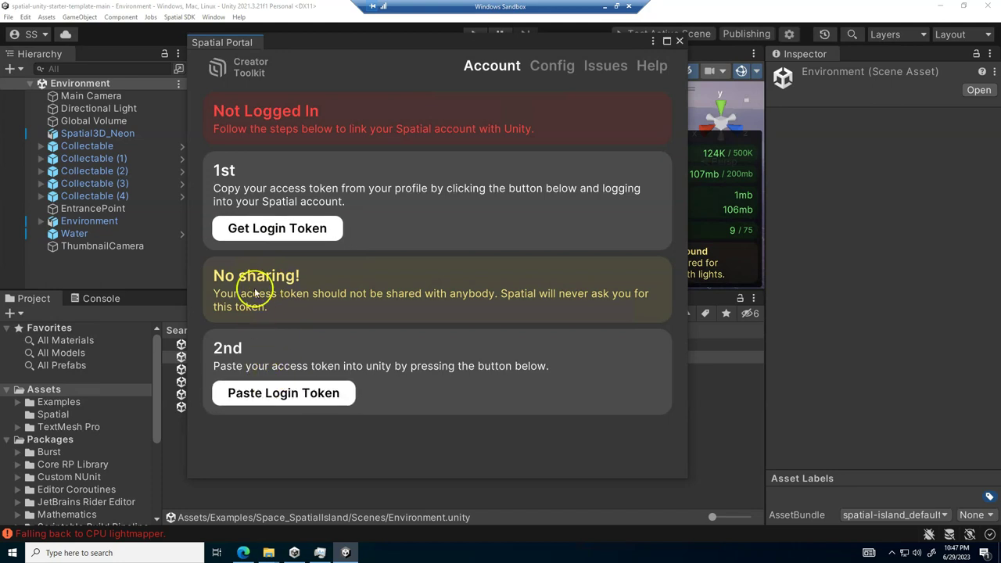
left_click(273, 395)
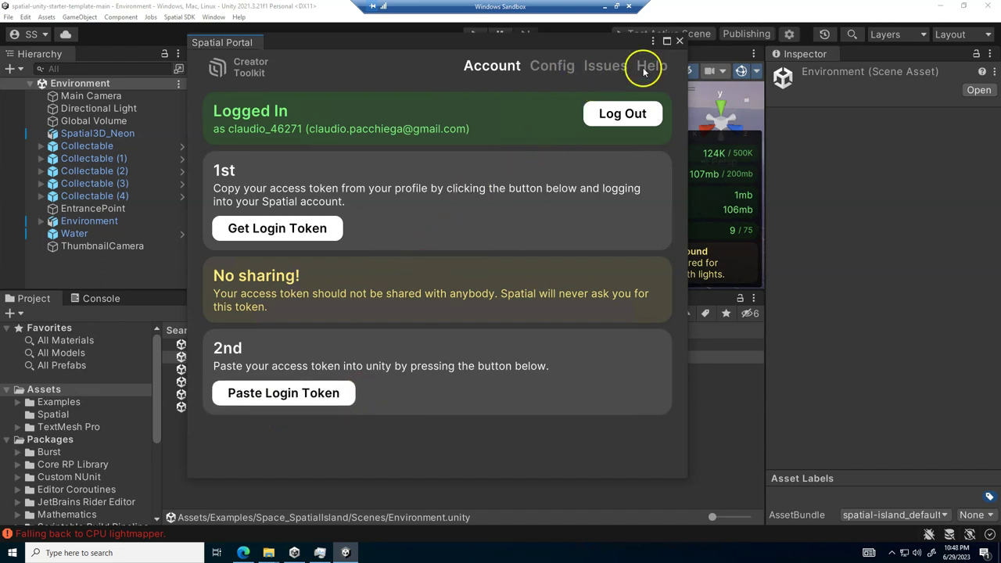
left_click(680, 42)
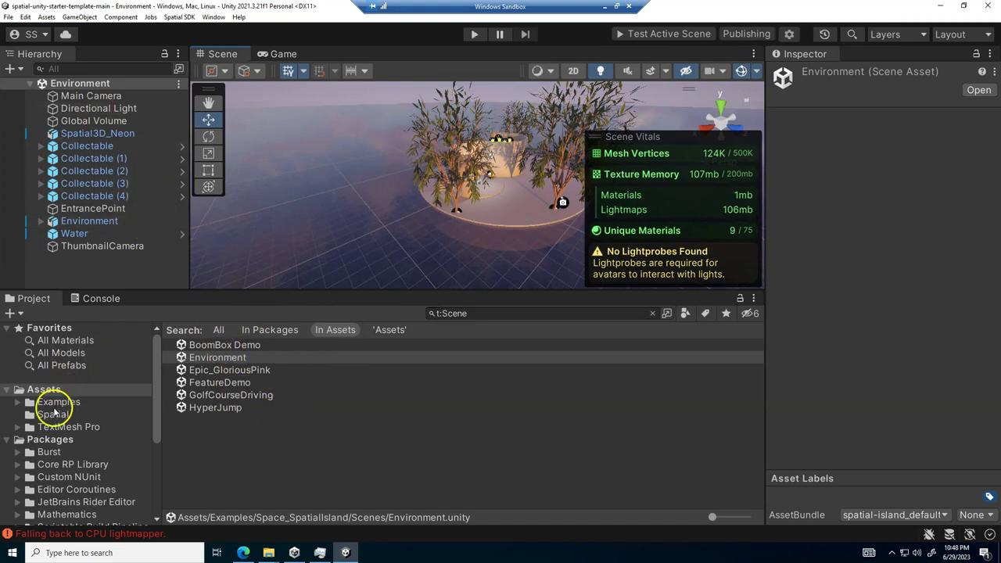
Clear the Scene type filter from the Project panel and show the root Assets folder.
left_click(653, 314)
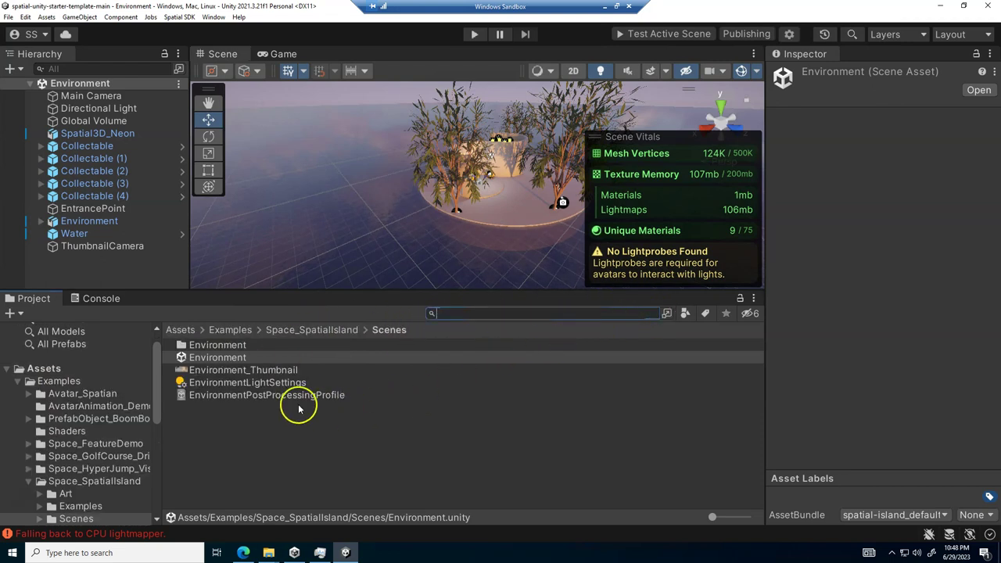
left_click(44, 369)
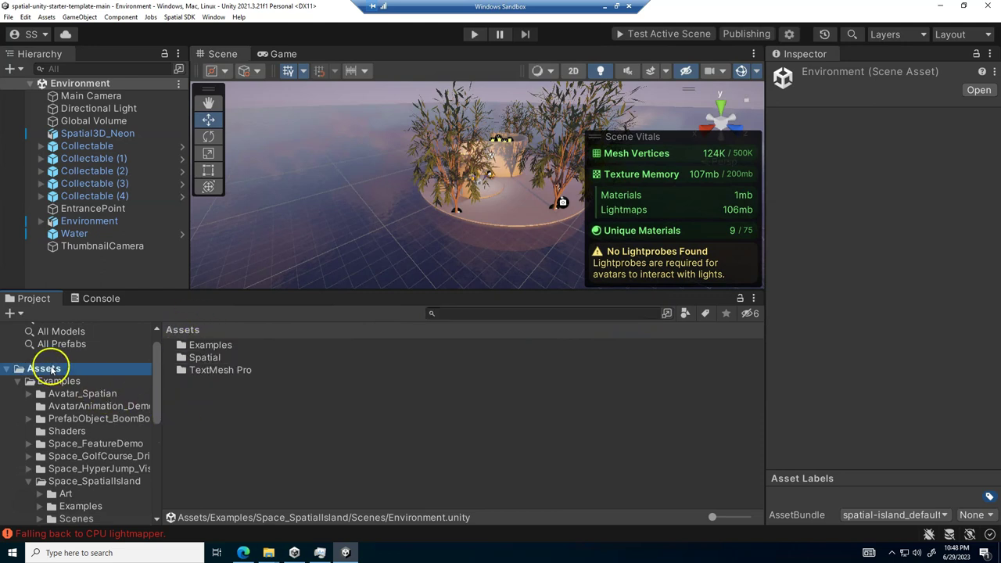
Create a folder named Corso Spatial in the root Assets folder.
right_click(224, 396)
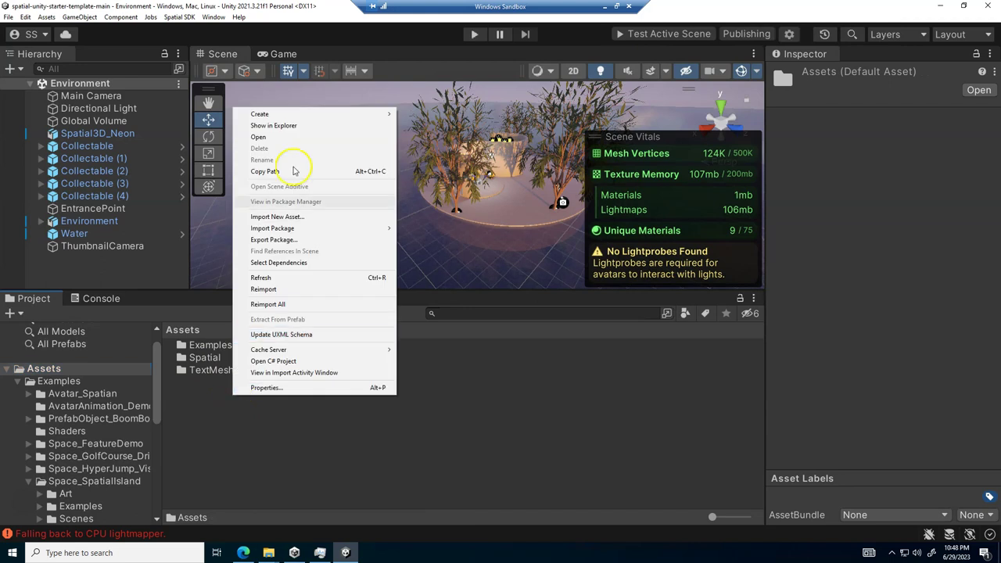
mouse_move(301, 114)
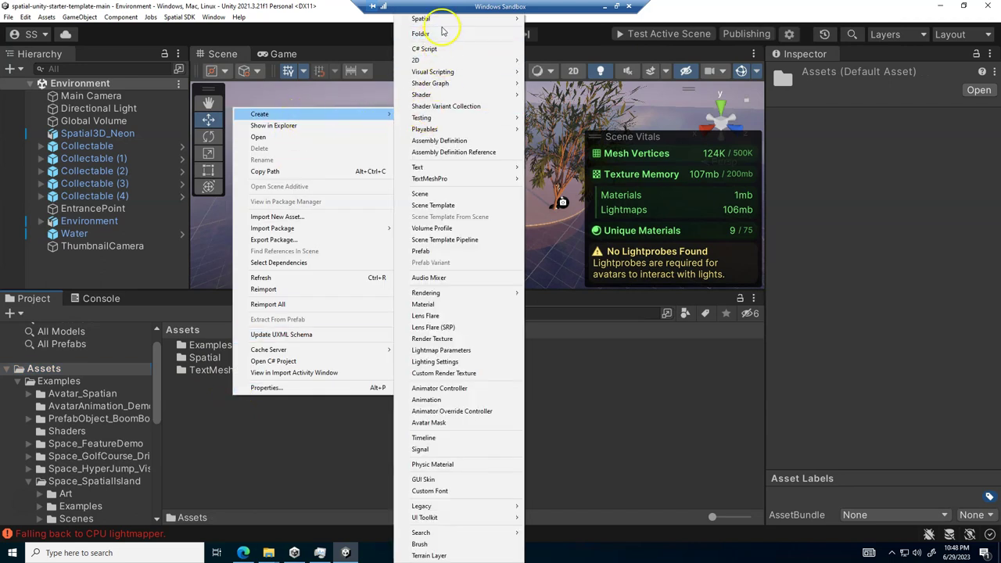
left_click(438, 33)
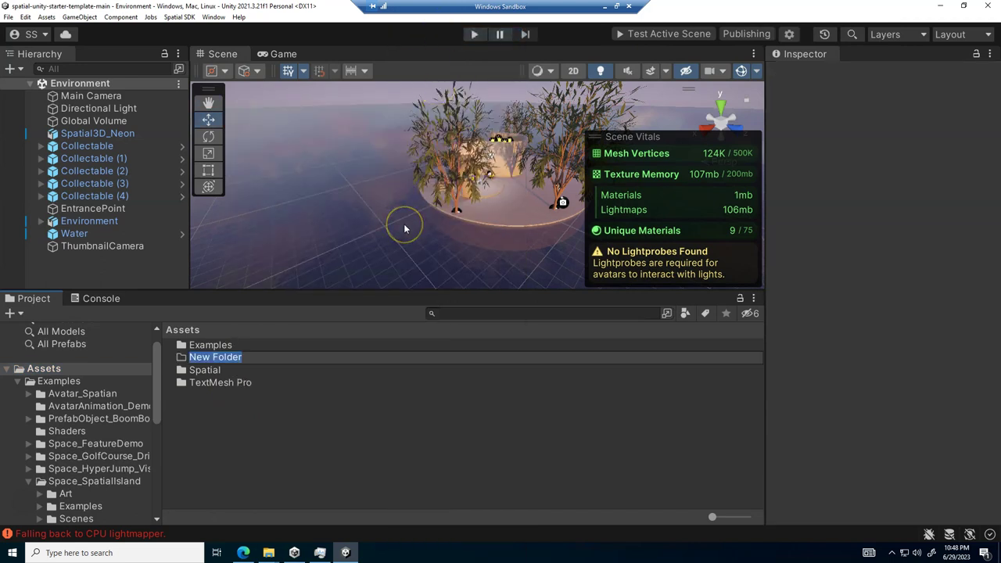
type("Corso S")
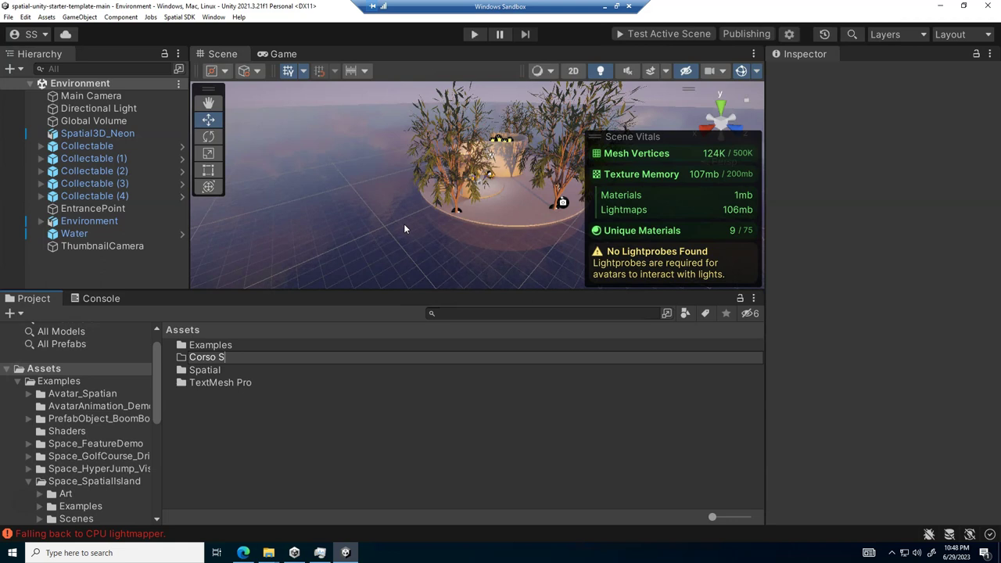
type("patial")
key("Return")
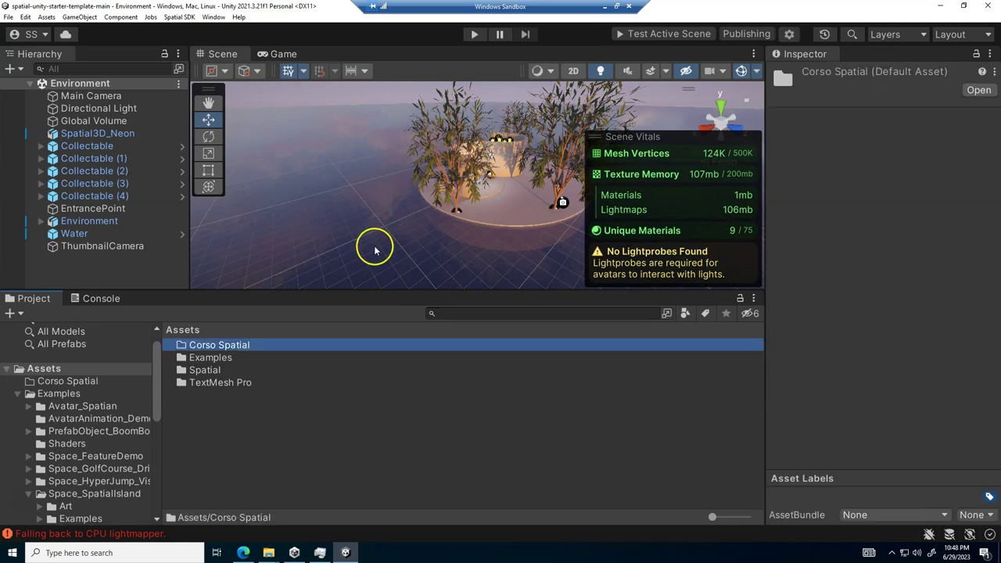
Open the Corso Spatial folder and create a subfolder named Settimana 1 in it.
double_click(203, 344)
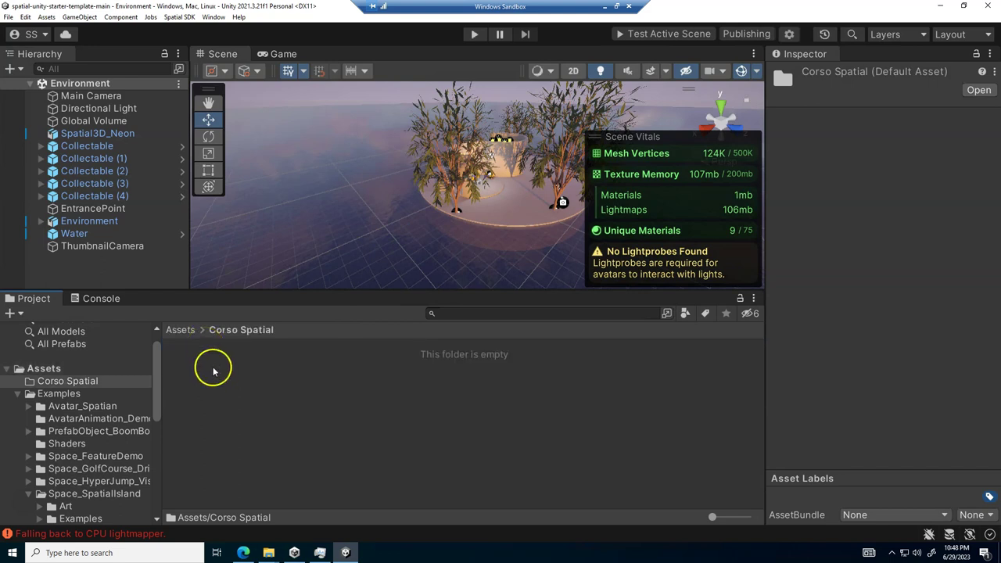
right_click(216, 376)
mouse_move(266, 90)
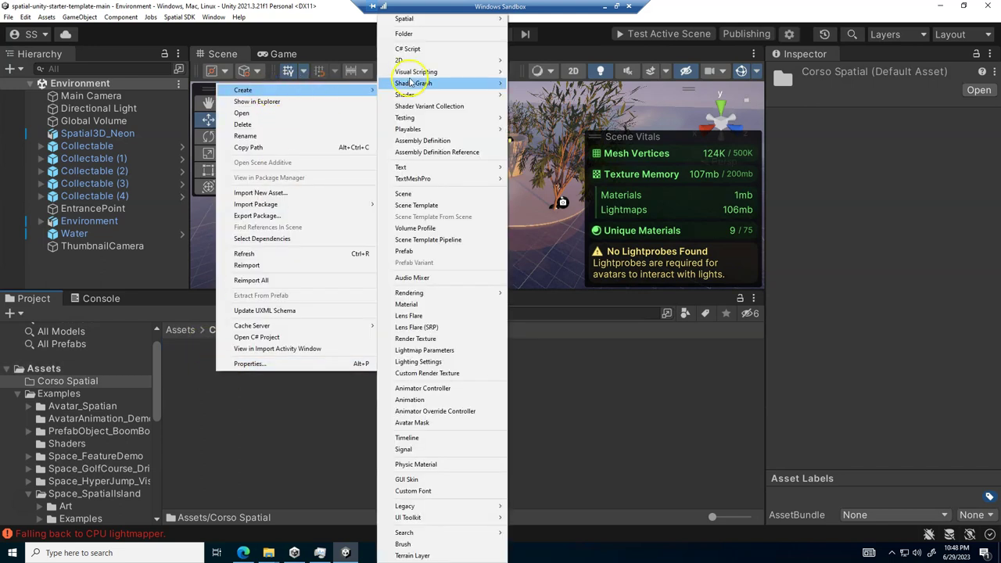
left_click(423, 35)
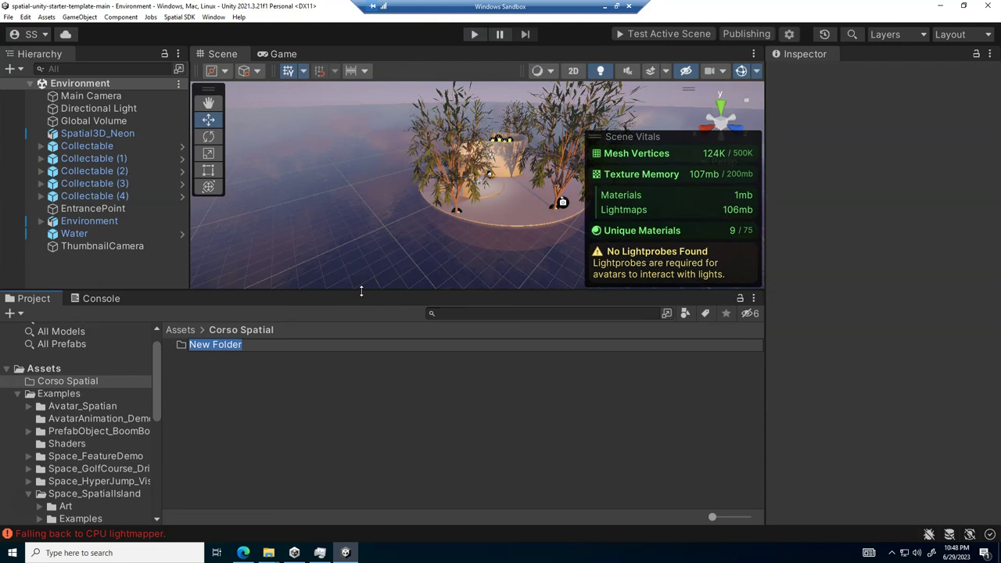
type("W")
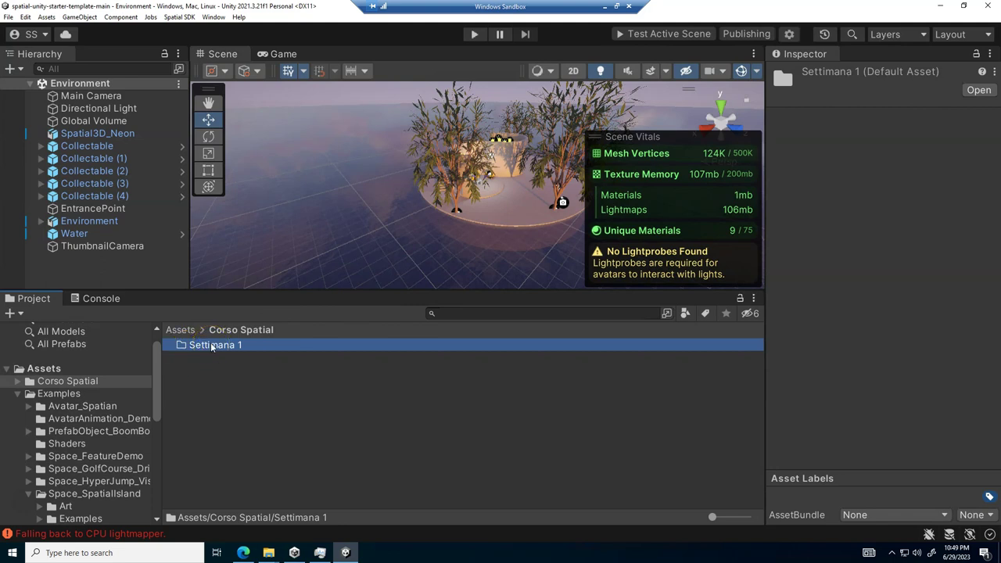
Create a scene named "Spatial scena settimana 1" inside the Settimana 1 folder and open it.
double_click(211, 346)
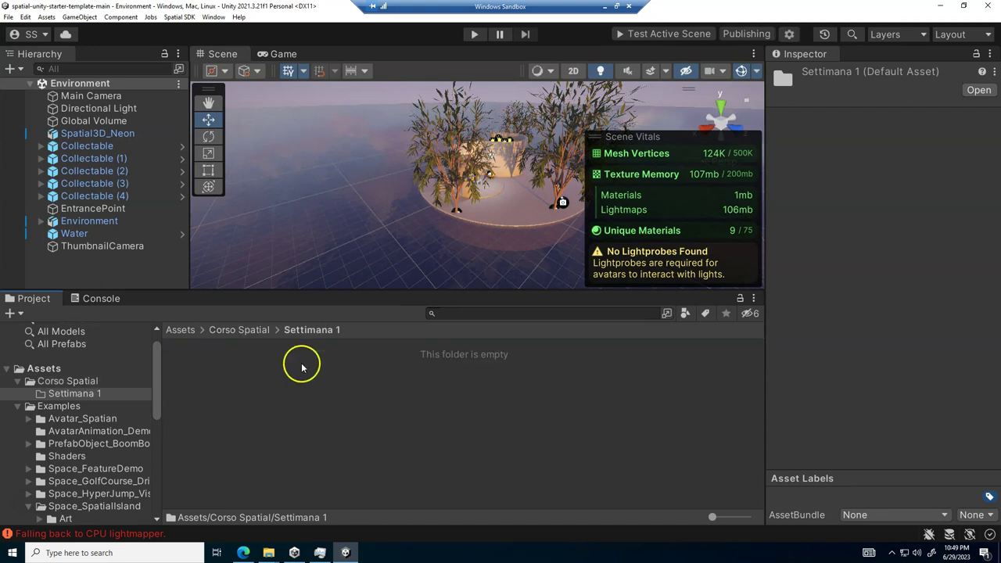
right_click(223, 365)
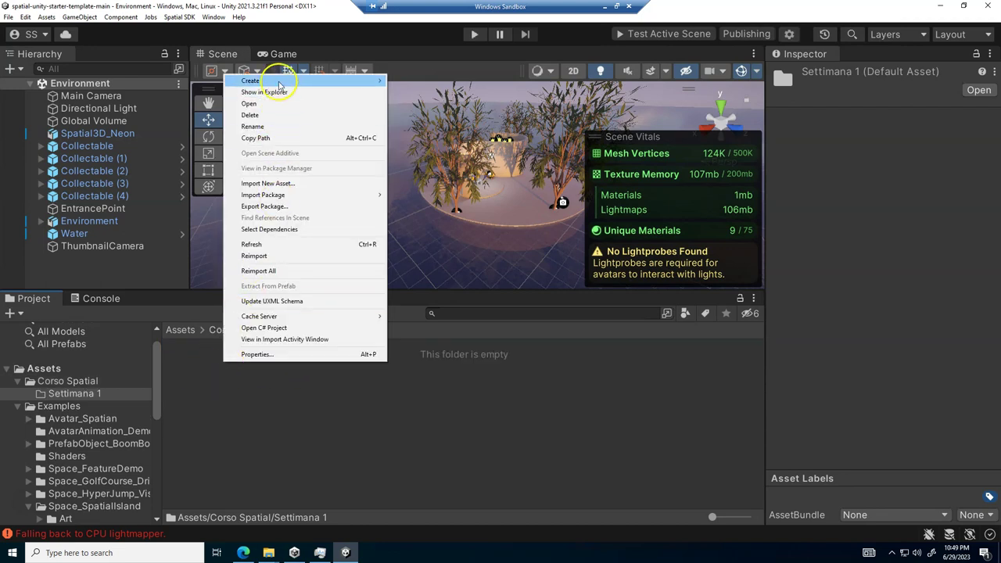
mouse_move(279, 82)
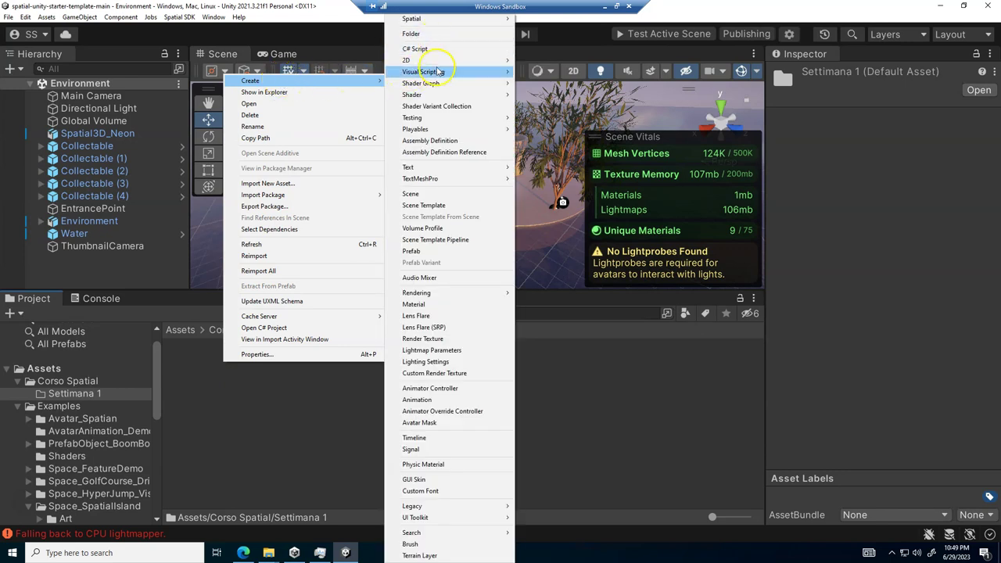
left_click(421, 196)
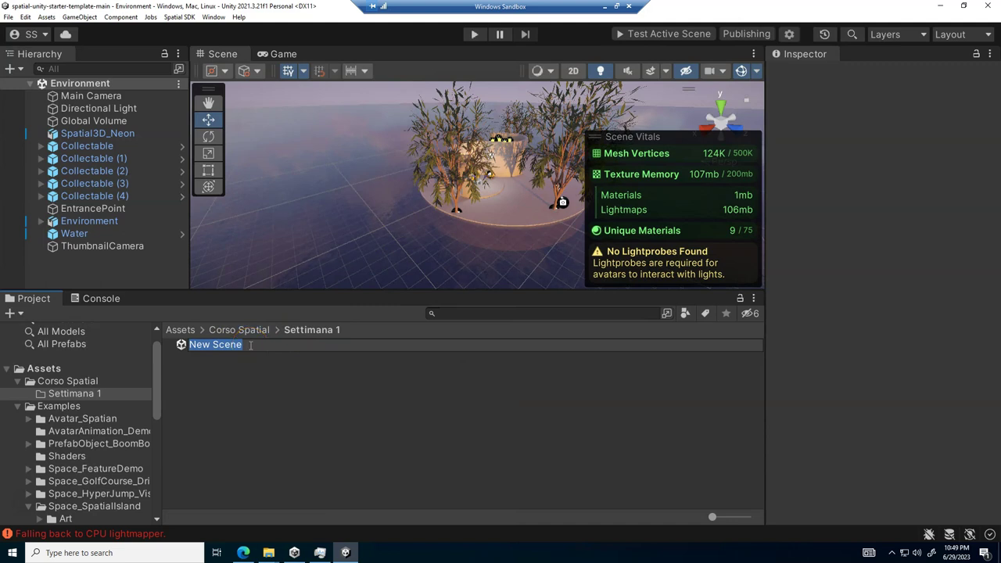
type("Spatial")
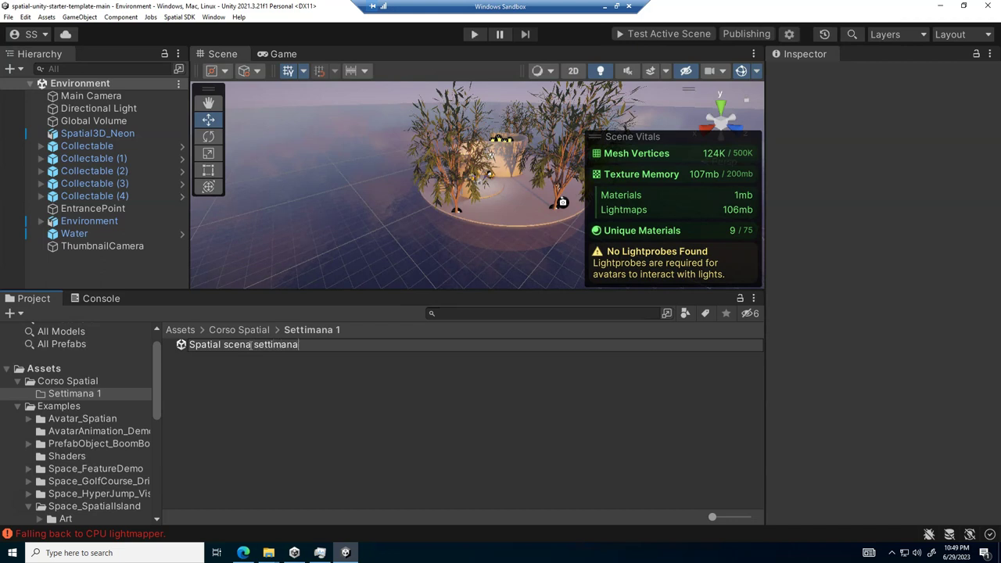
key("Return")
left_click(251, 350)
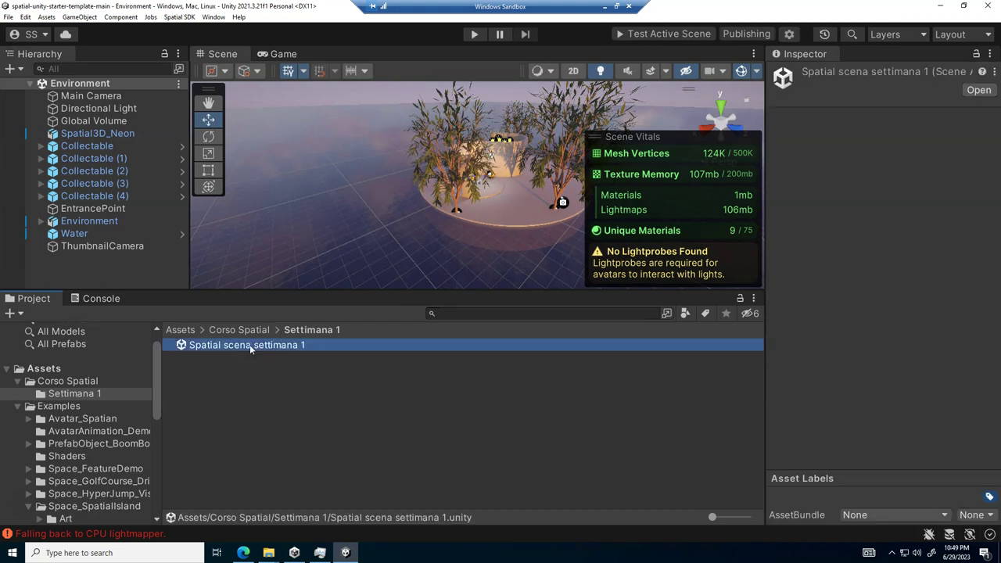
double_click(212, 348)
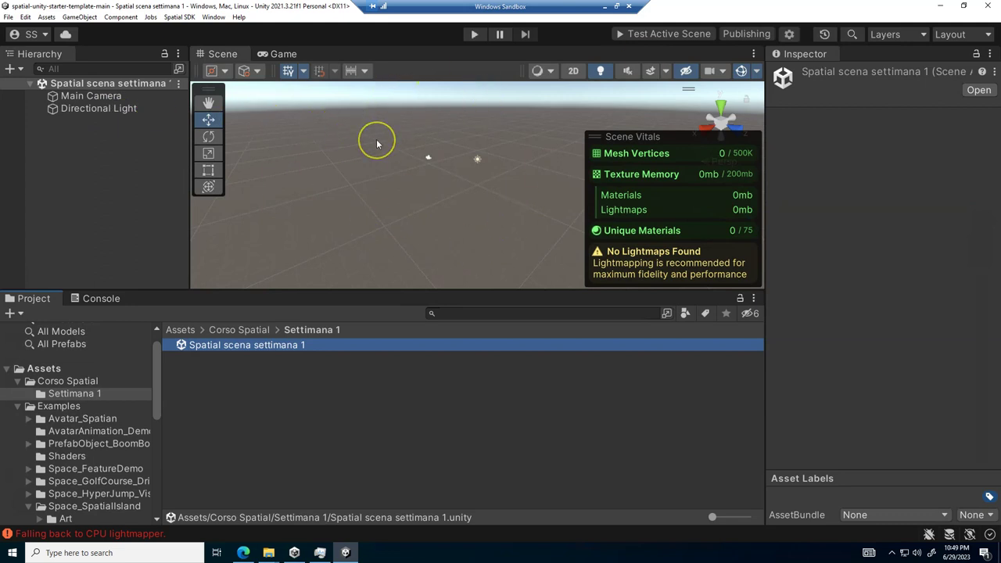
Add a 3D Plane to the scene, select it, and dismiss the Spatial layer conversion notice in its properties.
left_click(30, 83)
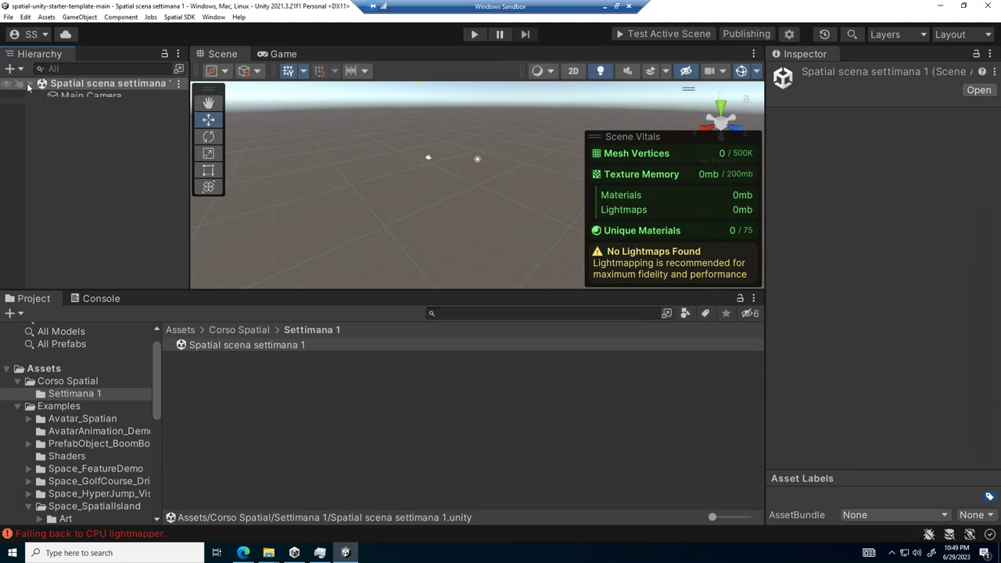
left_click(10, 69)
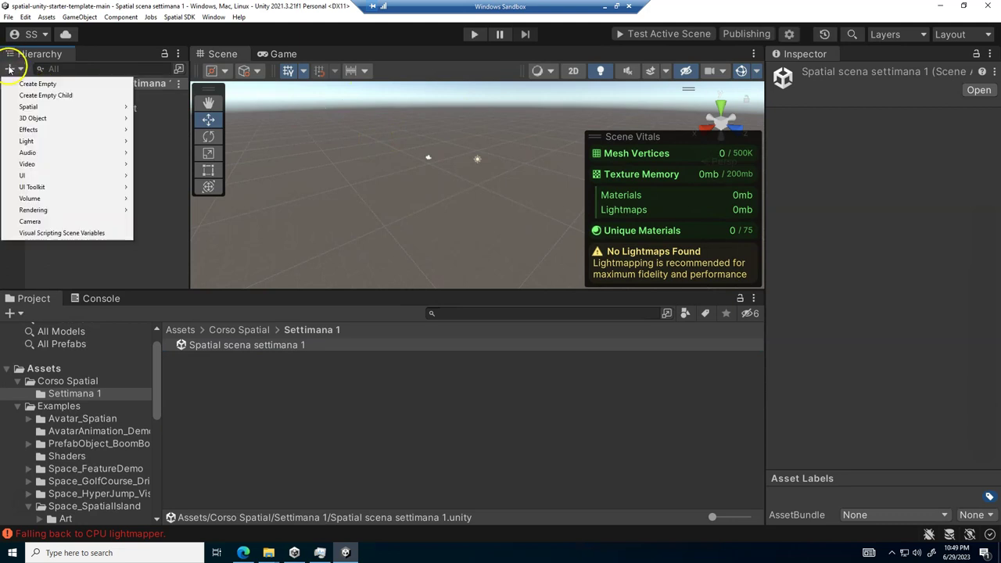
mouse_move(64, 122)
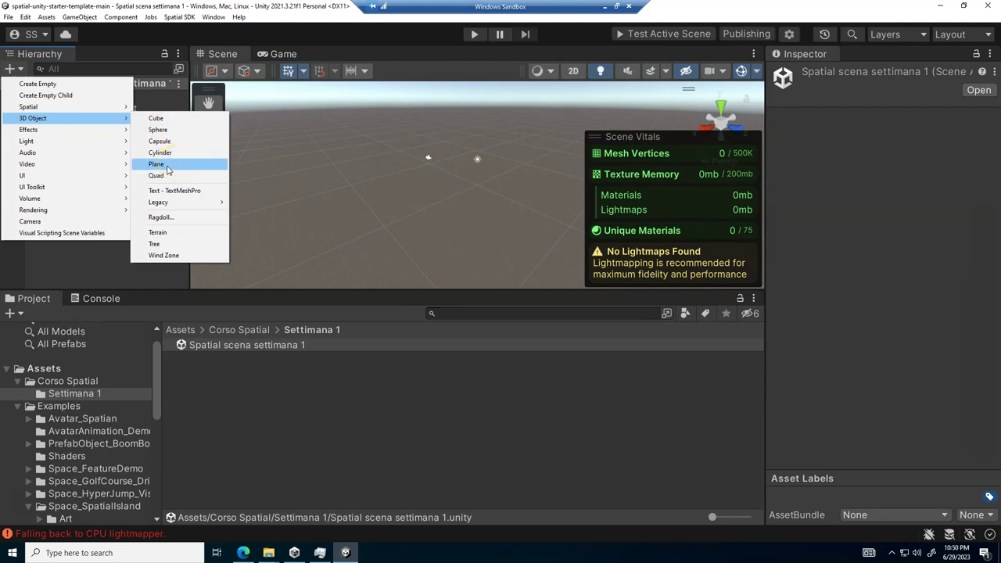
left_click(160, 164)
left_click(105, 141)
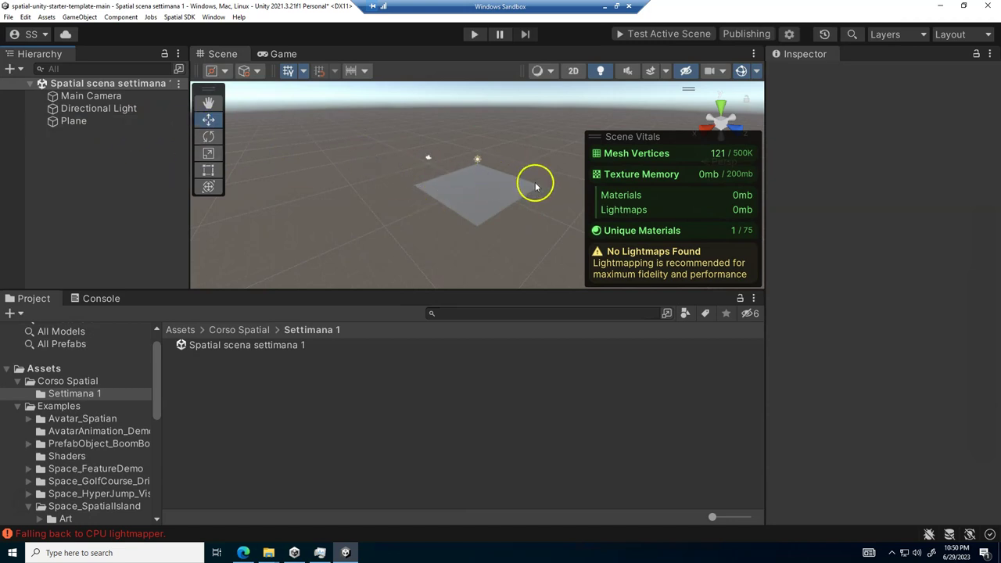
left_click(69, 123)
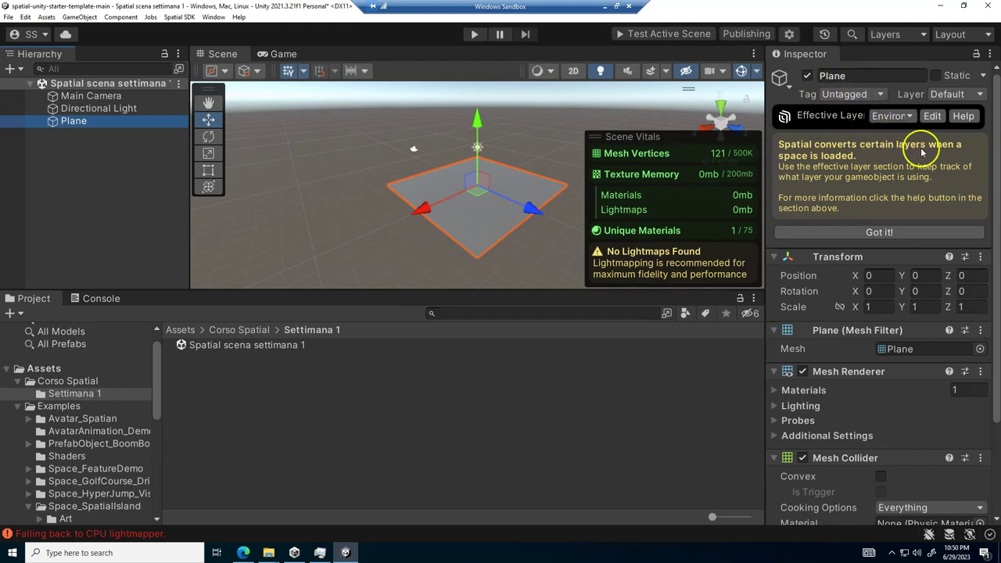
left_click(878, 233)
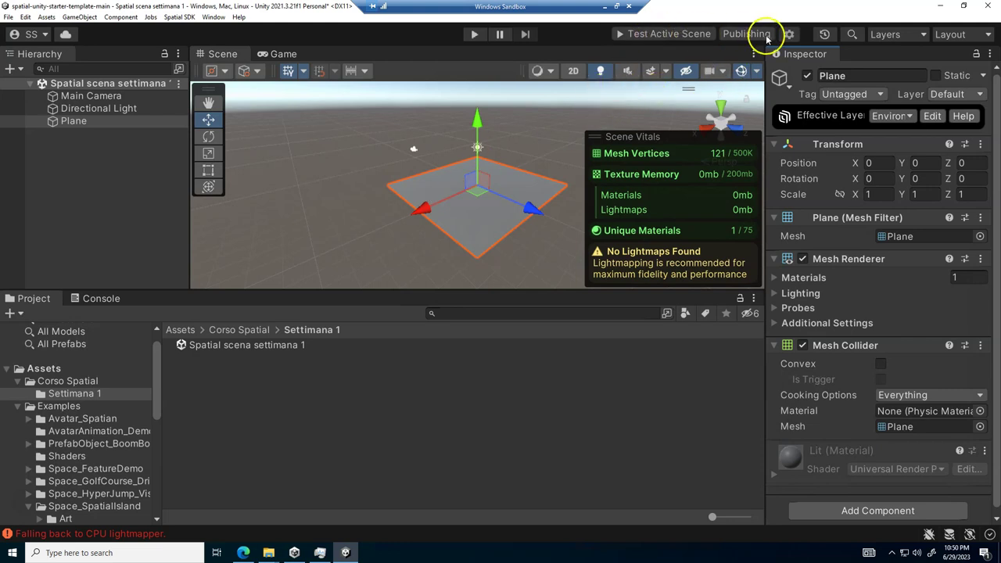
Open the Spatial SDK configuration and rename the active Golf Course Driving package to "Spatial Scena 1".
left_click(175, 18)
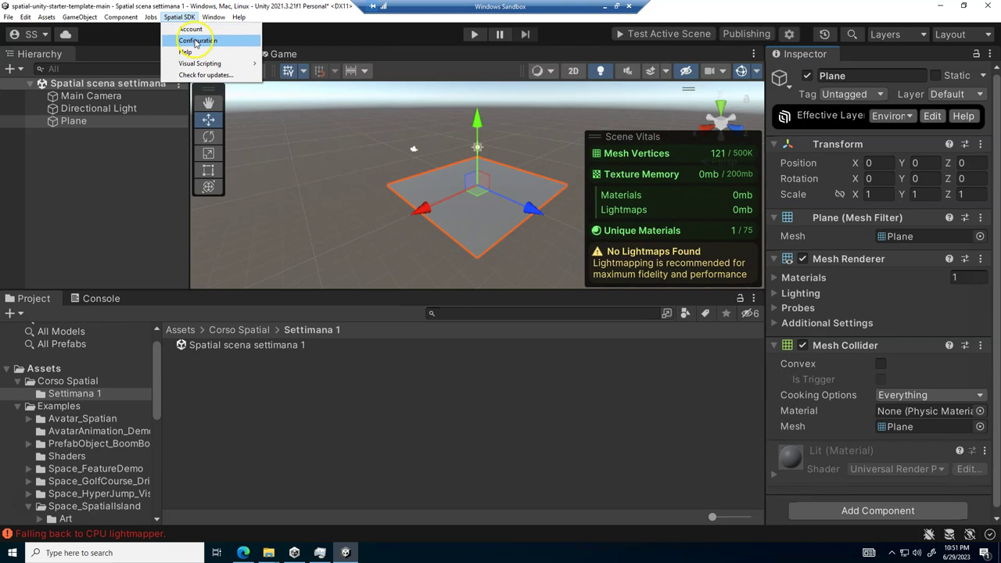
left_click(196, 42)
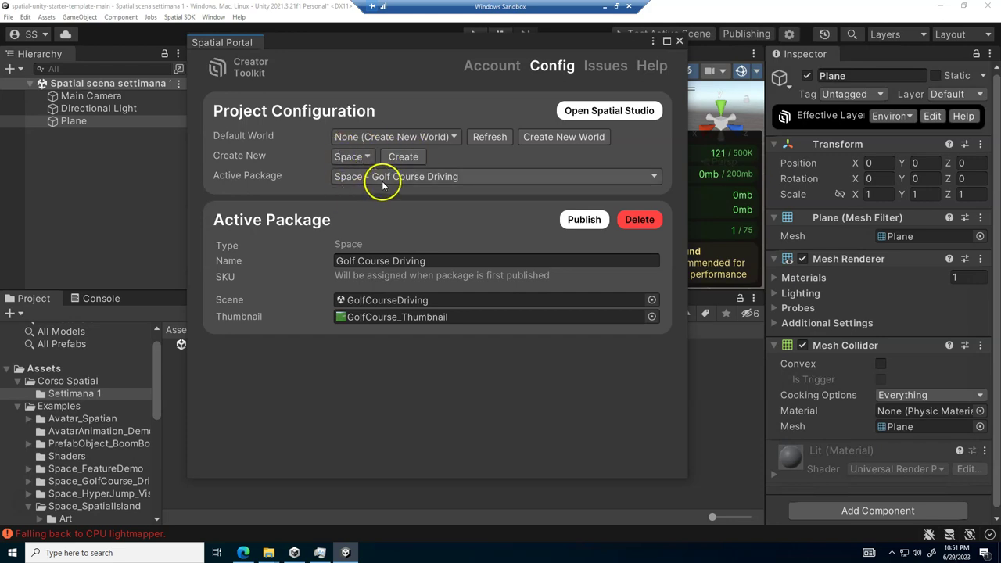
left_click_drag(431, 263, 324, 259)
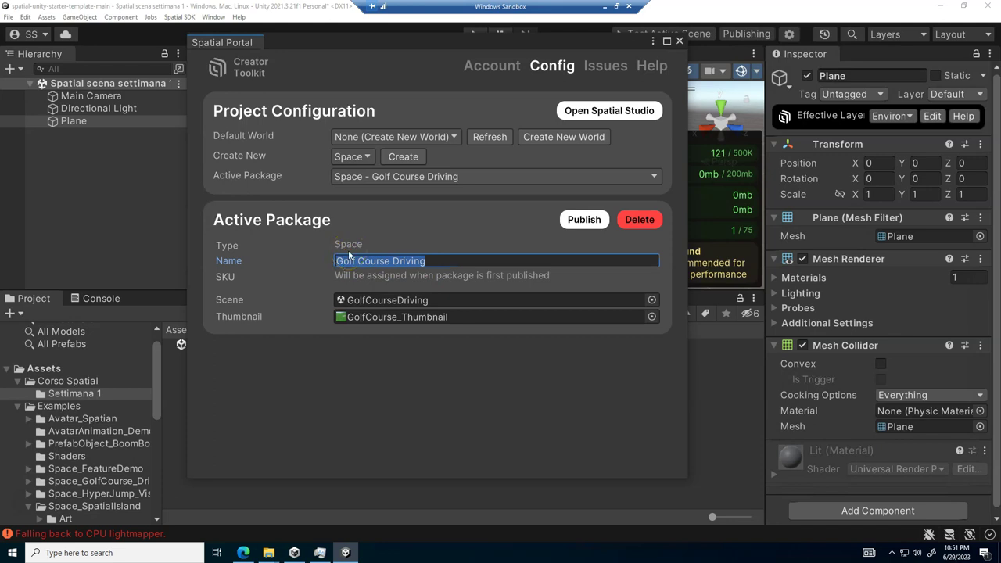
type("Ssa")
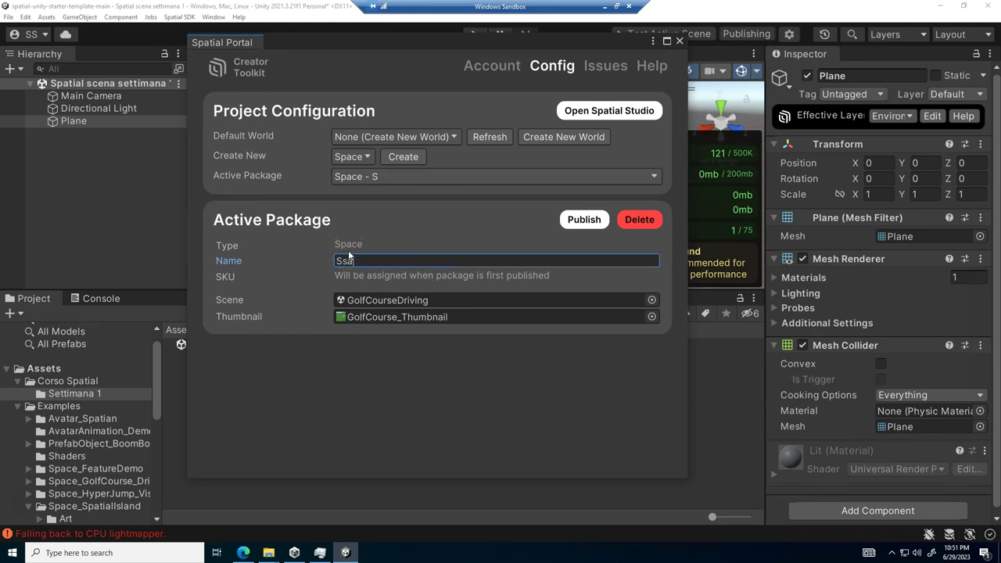
type("patial Scena 1")
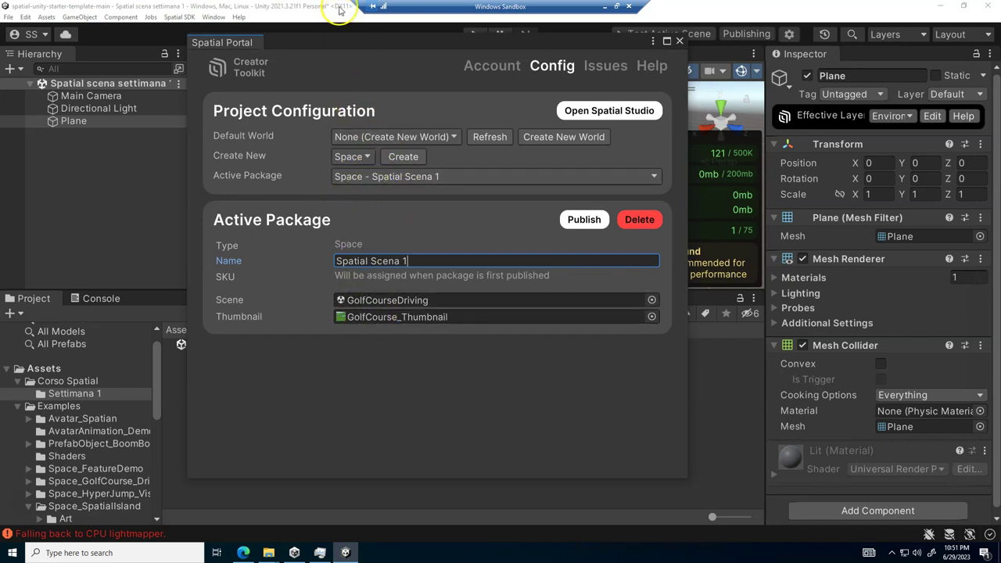
Move the Spatial Portal window clear of the project assets and assign "Spatial scena settimana 1" as the active package's scene.
left_click_drag(337, 41, 641, 54)
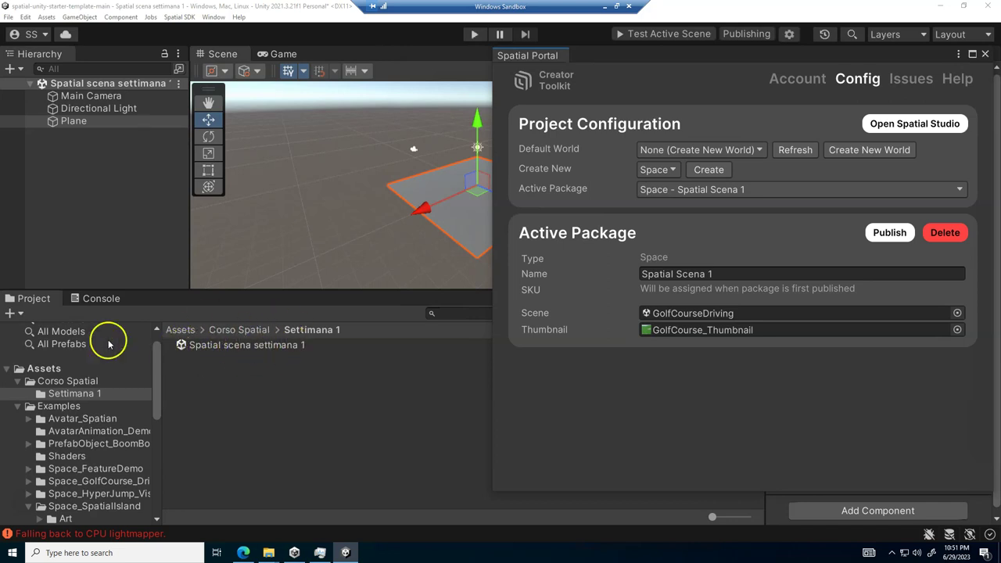
left_click(211, 349)
left_click_drag(211, 349, 661, 314)
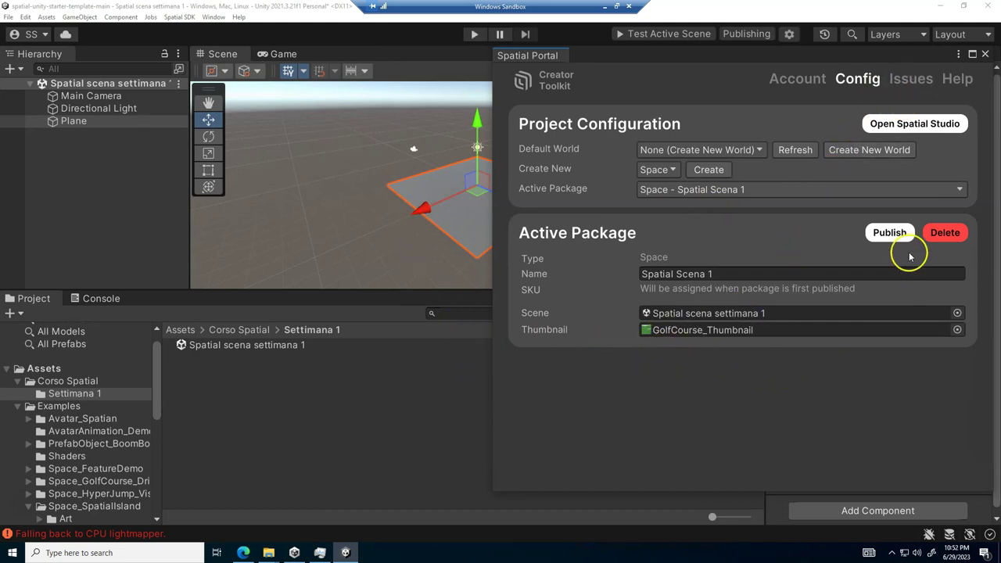
Run the Spatial Portal's issue check on the Spatial Scena 1 package and review the reported problems.
left_click(907, 81)
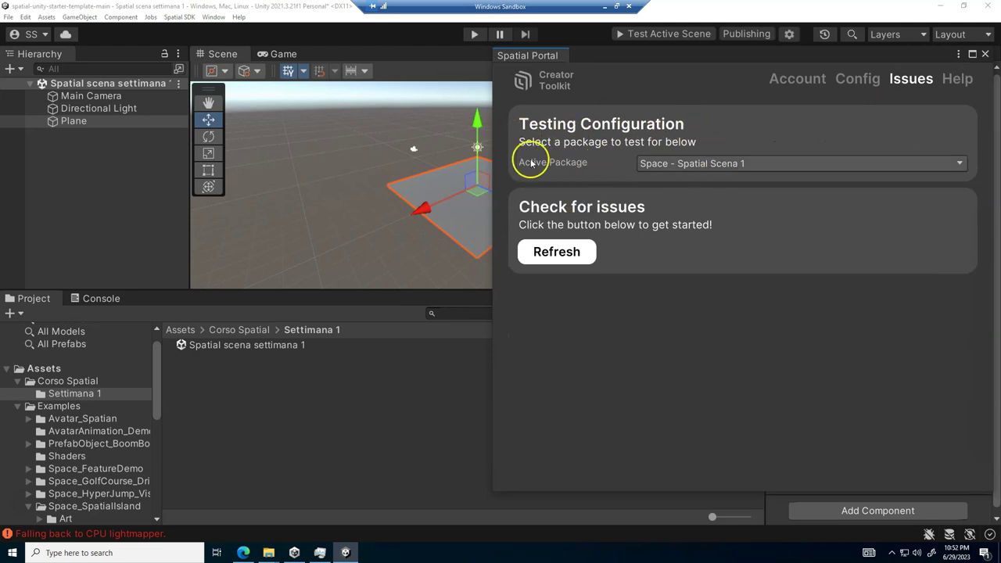
left_click(551, 257)
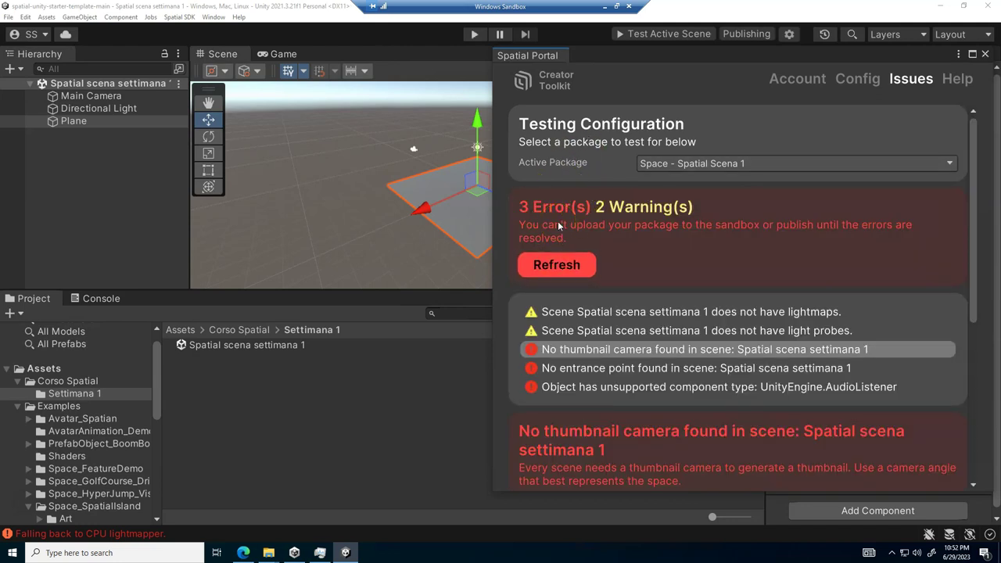
scroll(560, 226, "down", 3)
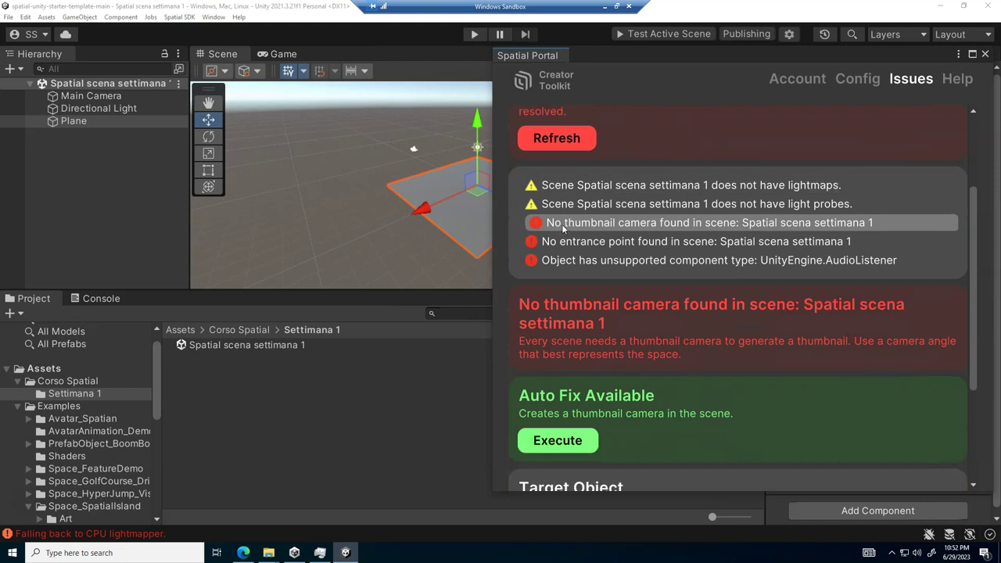
scroll(562, 224, "down", 1)
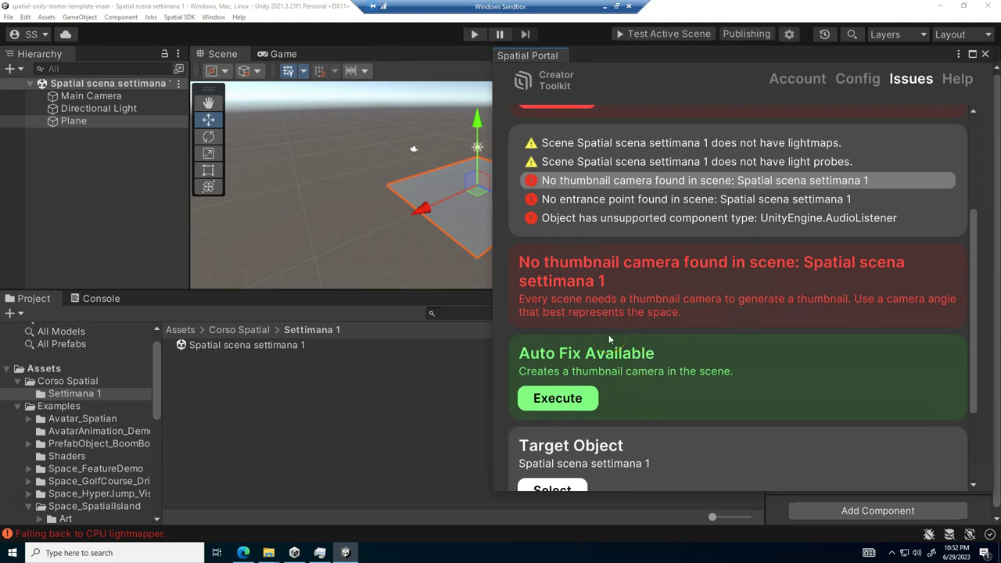
Apply the automatic fixes that create a thumbnail camera and an entrance point in the scene.
left_click(554, 398)
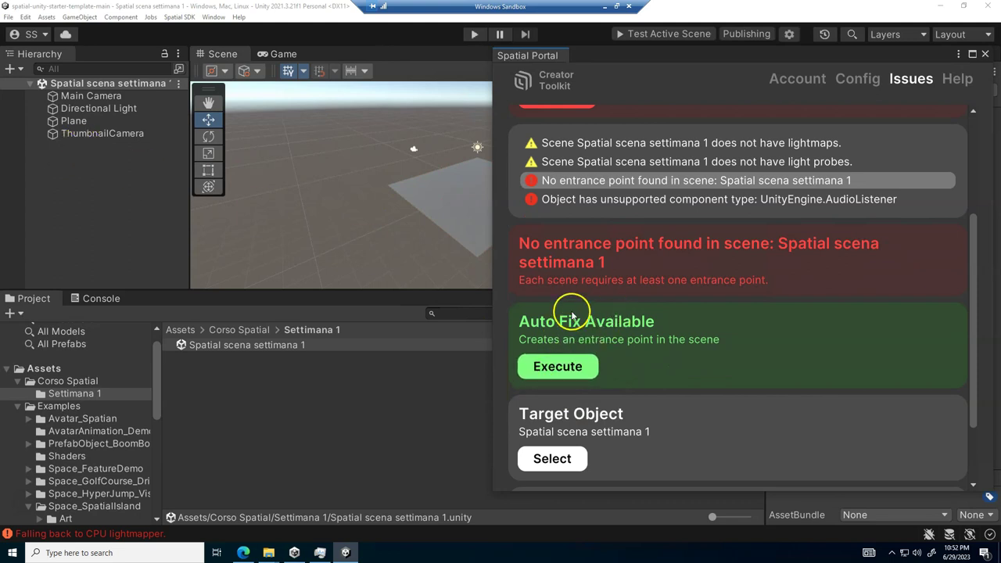
left_click(555, 369)
left_click(561, 402)
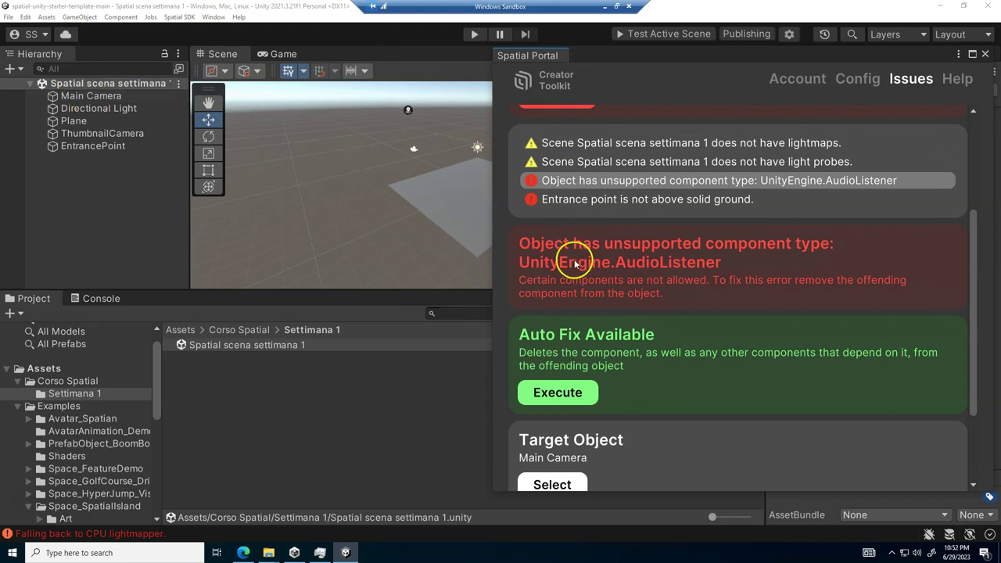
Delete the Main Camera carrying the unsupported AudioListener component from the scene and rerun the package's issue check.
left_click(77, 97)
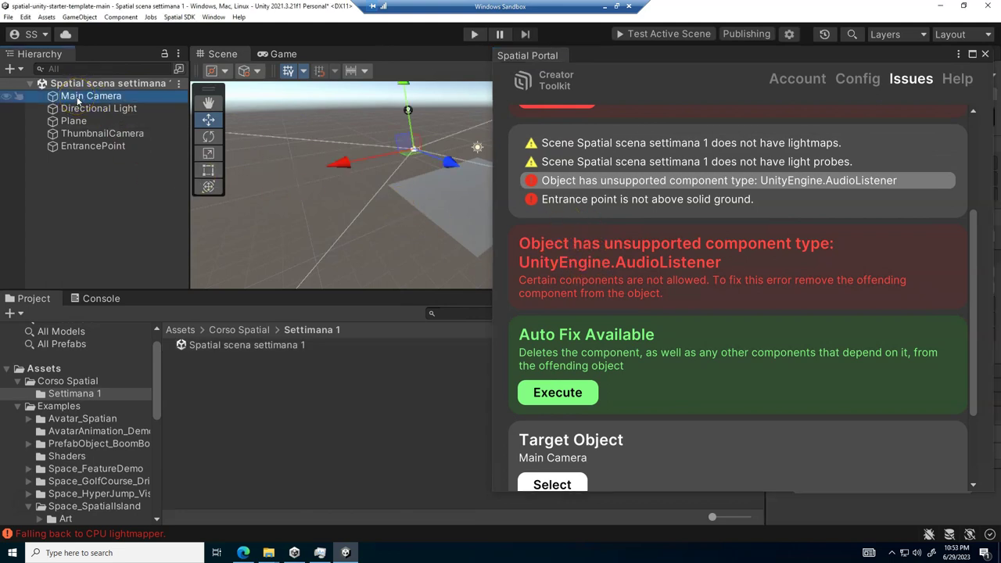
key("Delete")
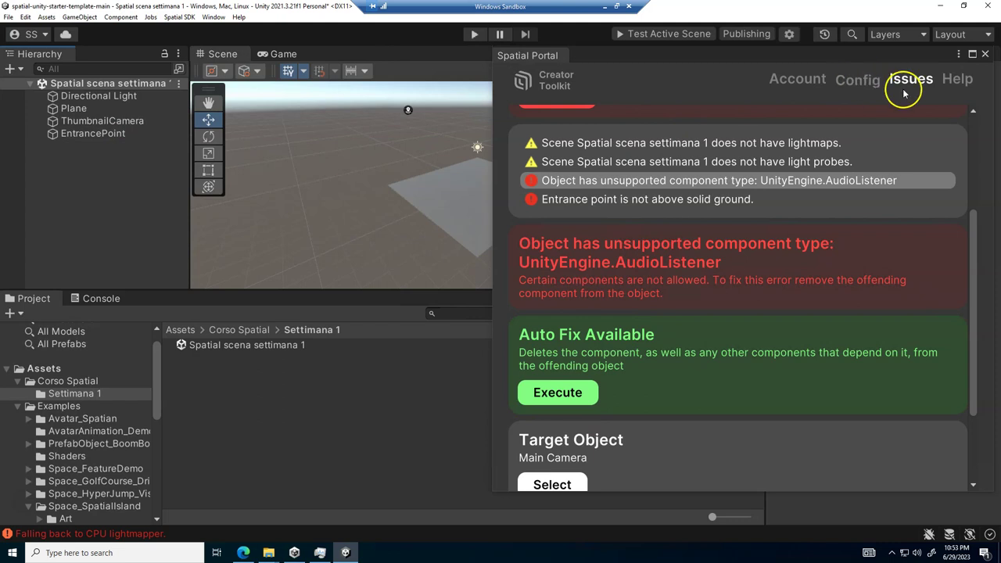
scroll(728, 197, "up", 3)
left_click(580, 224)
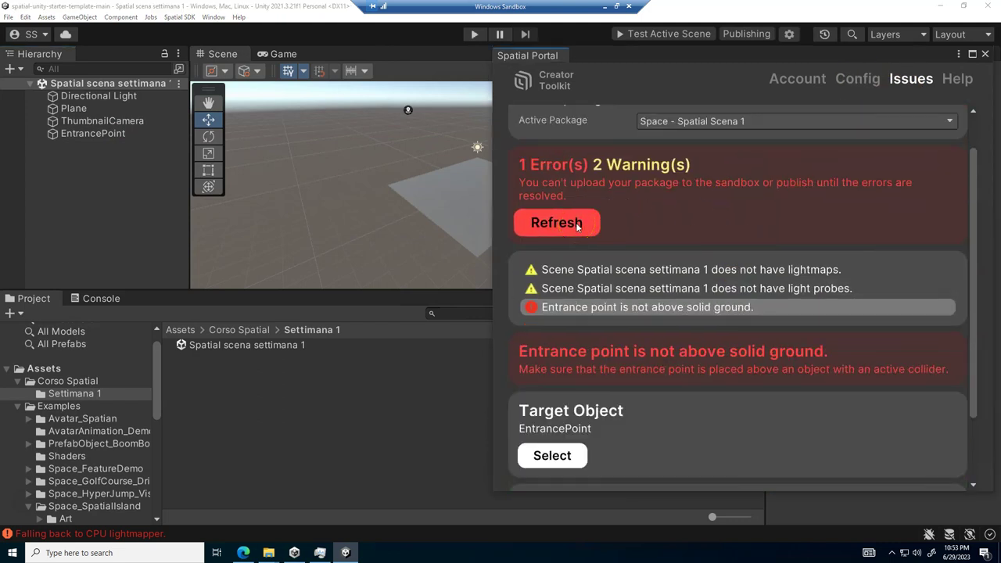
left_click(587, 215)
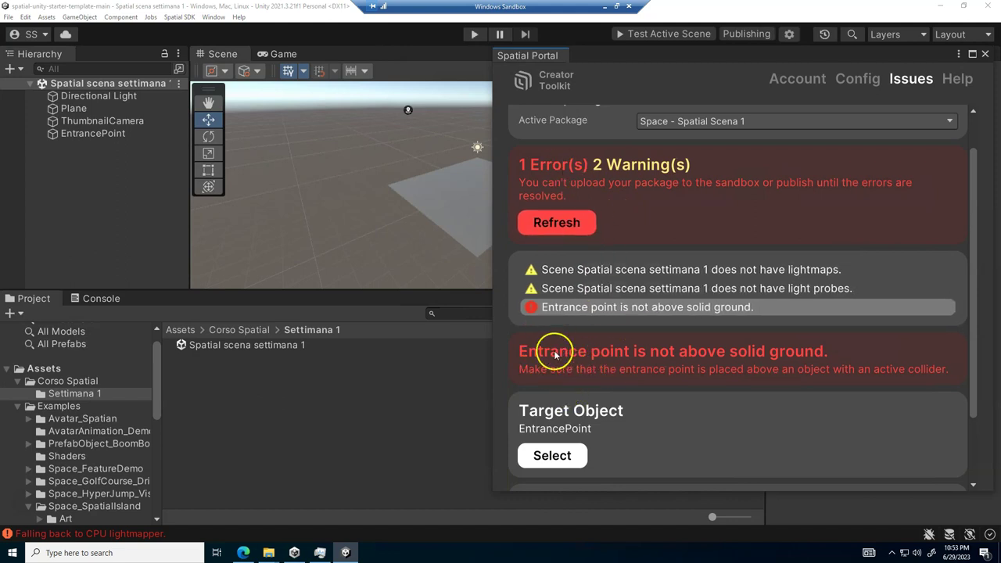
Move the Spatial Portal window clear of the object properties and reset the EntrancePoint object's transform to its defaults.
left_click_drag(576, 54, 759, 70)
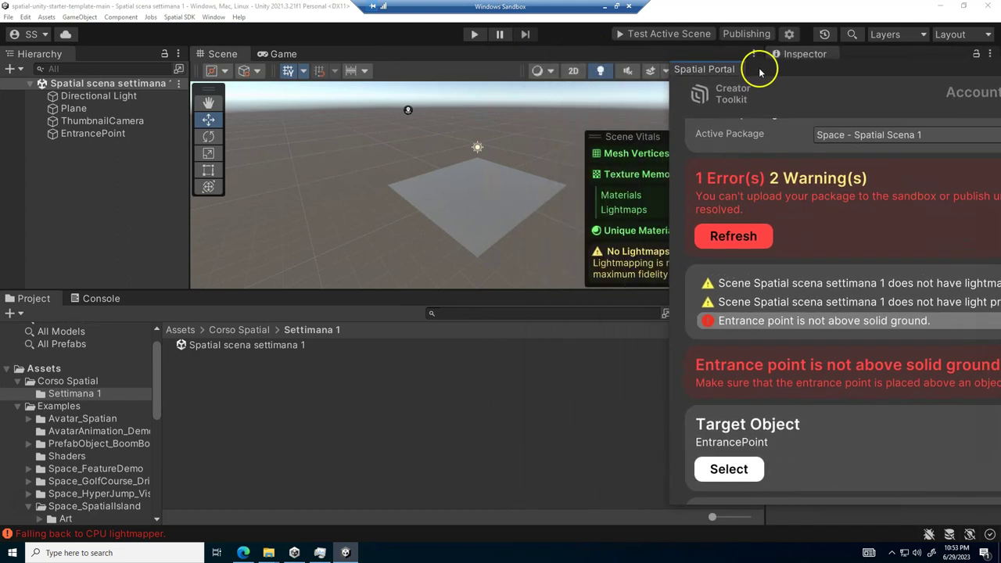
left_click(78, 138)
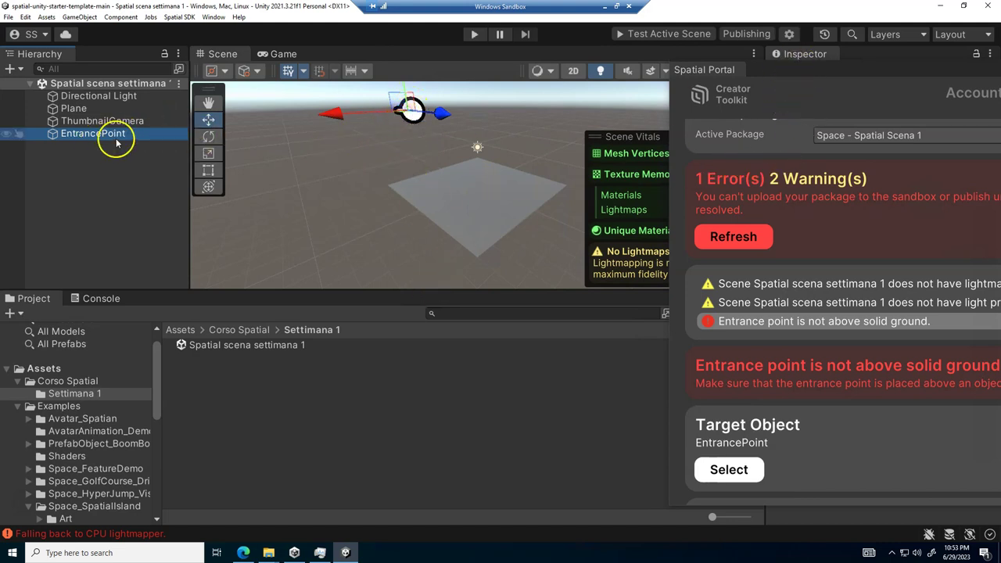
left_click(810, 58)
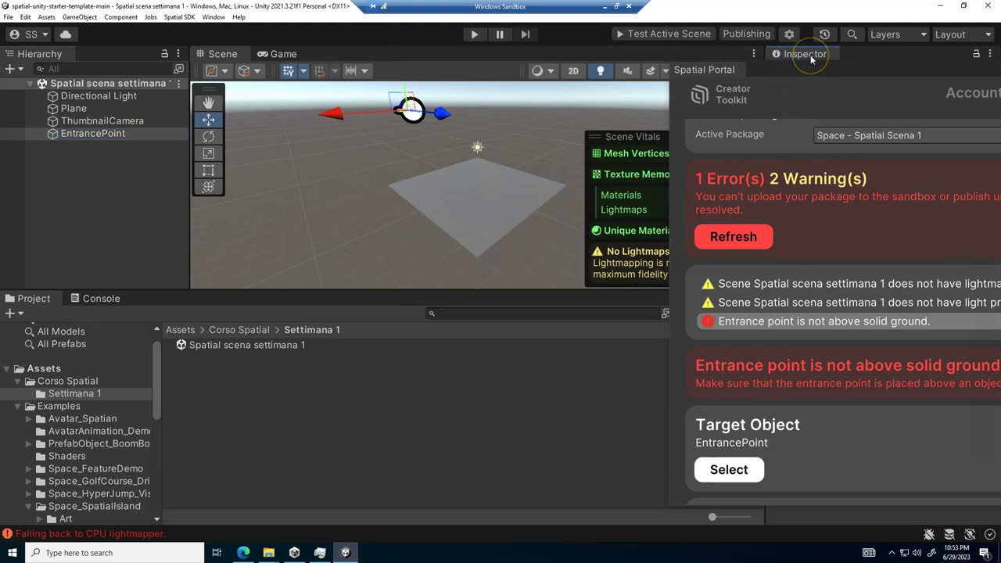
left_click_drag(721, 76, 210, 224)
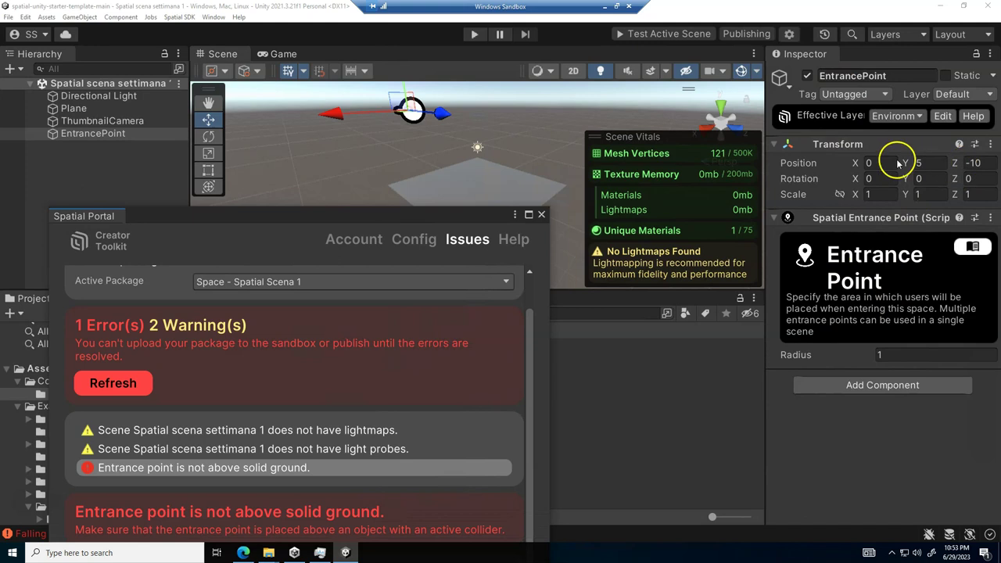
left_click(990, 144)
left_click(979, 157)
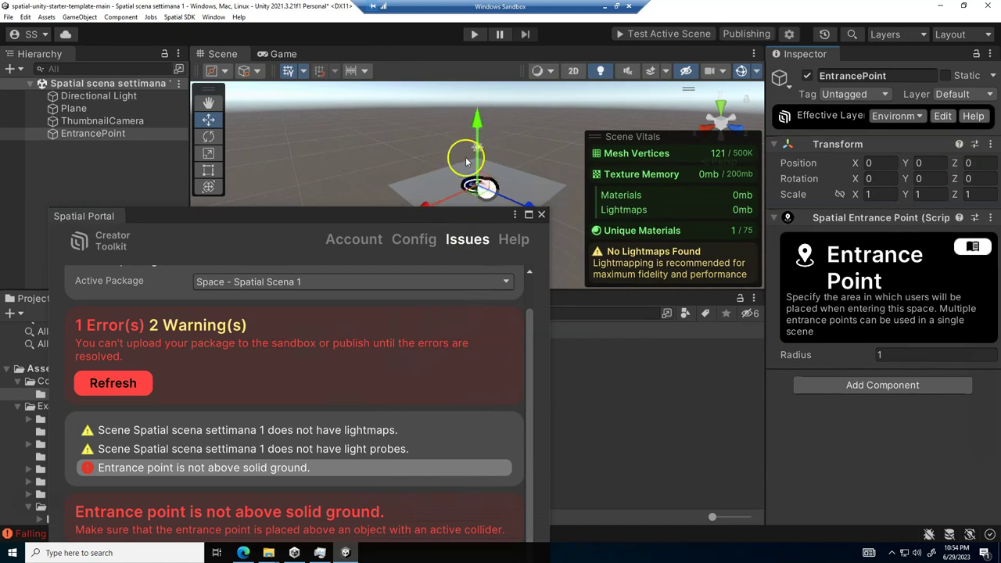
Raise the EntrancePoint above the plane to a Y position of about 1.57 and rerun the package's issue check.
left_click(114, 384)
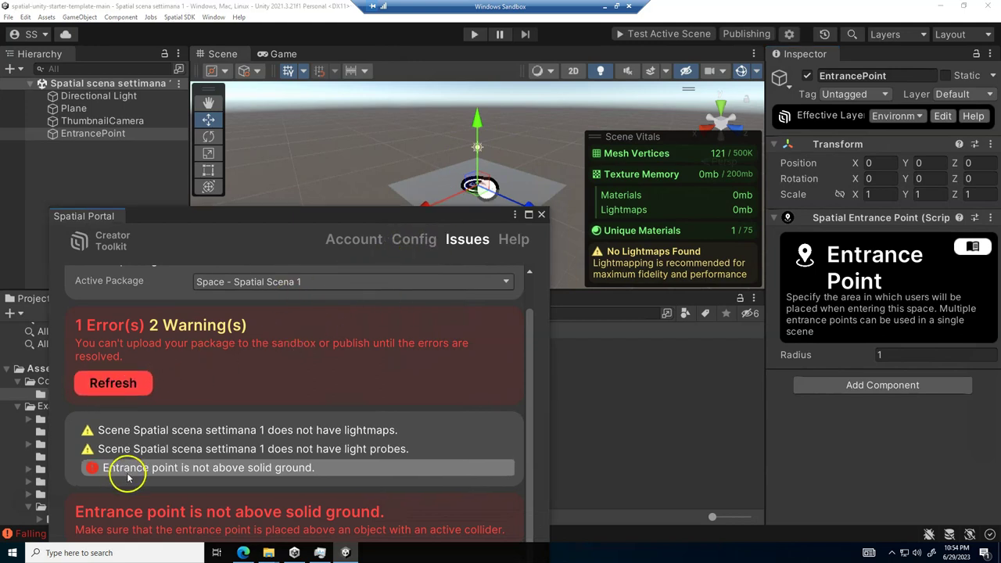
left_click_drag(476, 121, 474, 100)
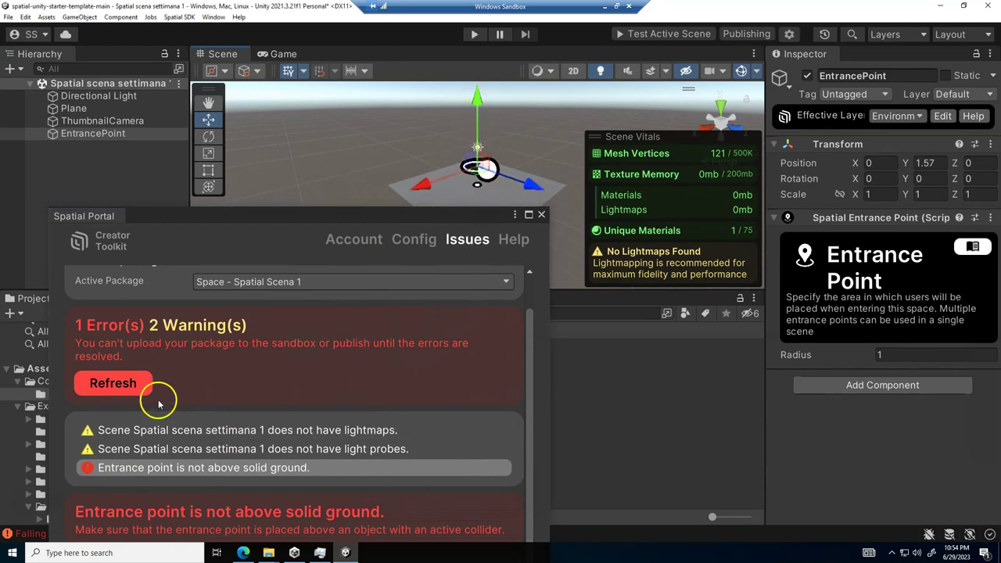
left_click(124, 386)
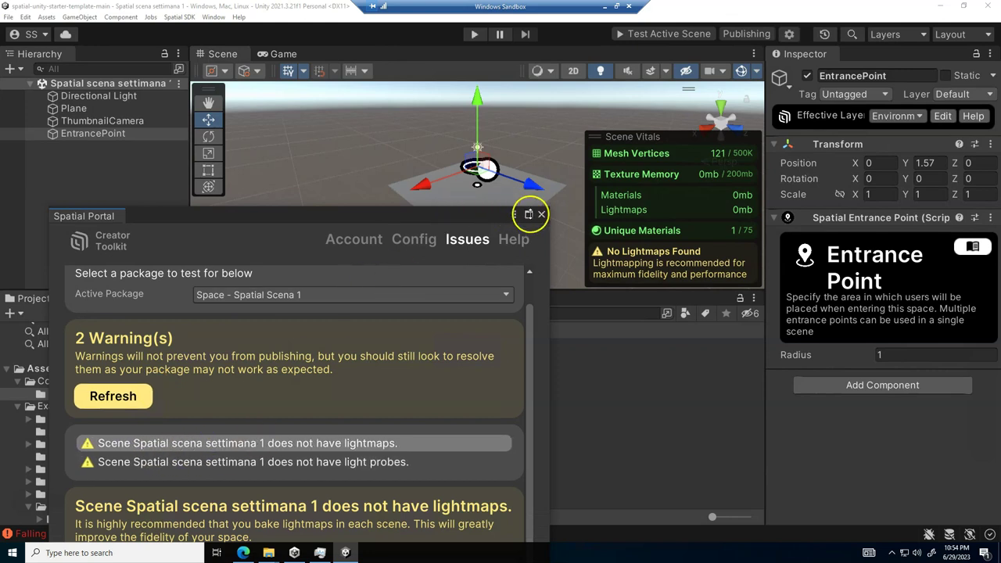
Close the Spatial Portal and build the active scene for testing in the Spatial web app's sandbox.
left_click(541, 216)
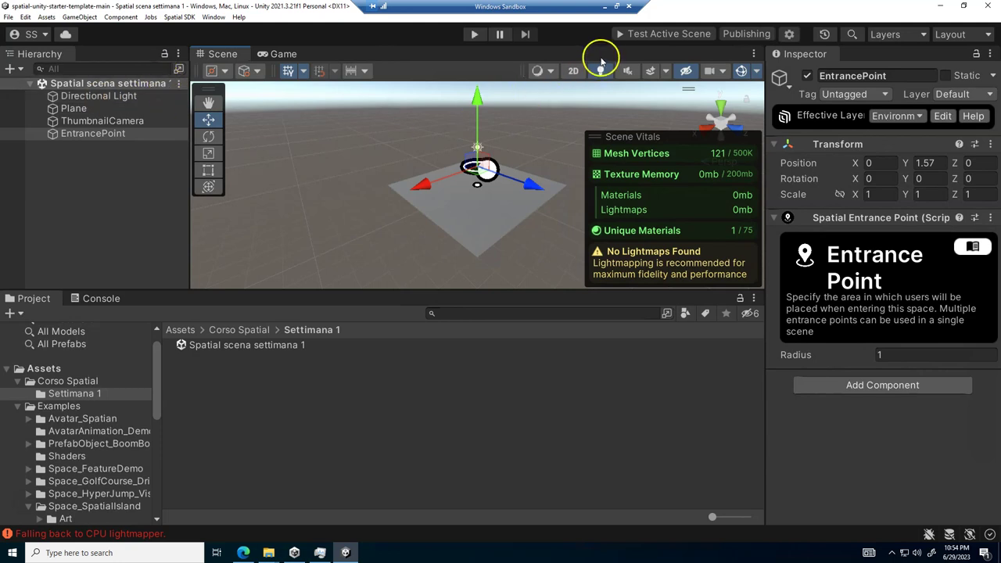
left_click(661, 33)
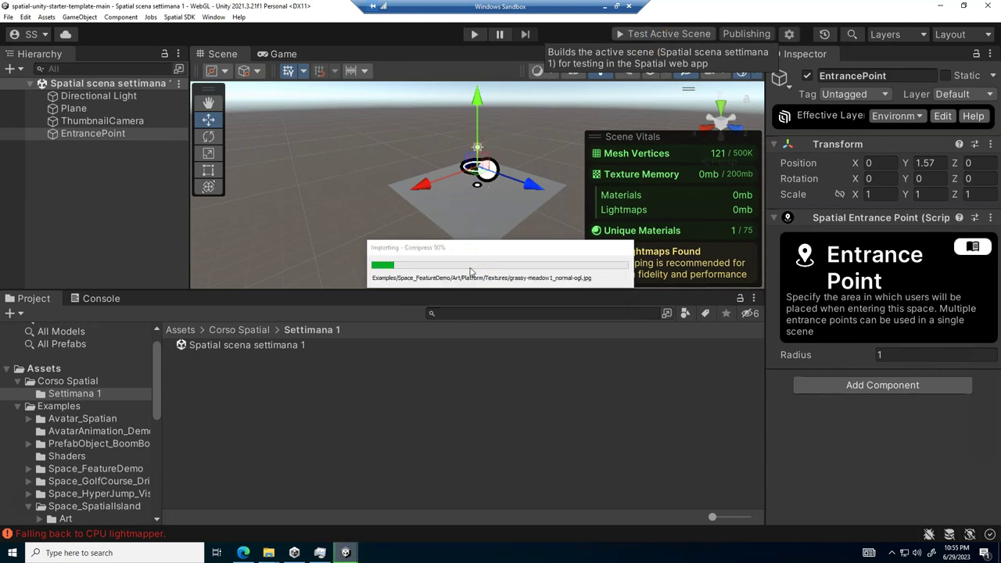
left_click(450, 275)
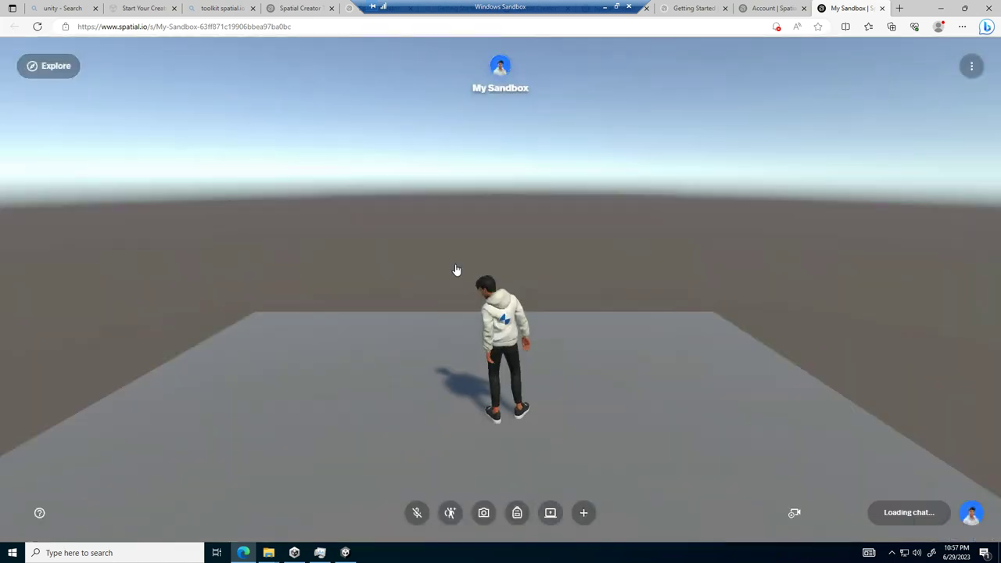
Test the published sandbox scene by viewing the avatar from another angle, walking it around the plane and making it jump.
left_click(531, 351)
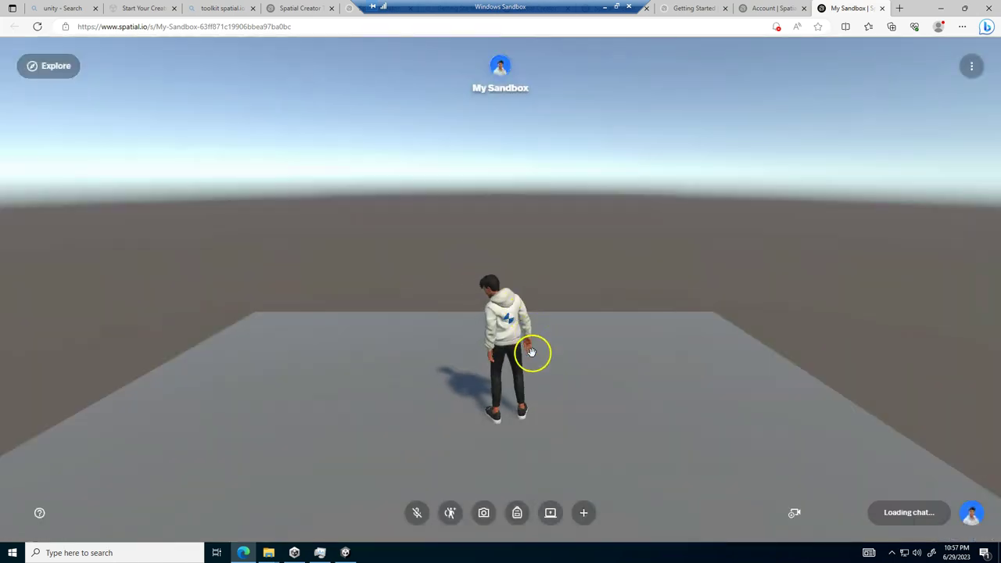
left_click(548, 379)
left_click(552, 436)
left_click_drag(552, 438, 360, 436)
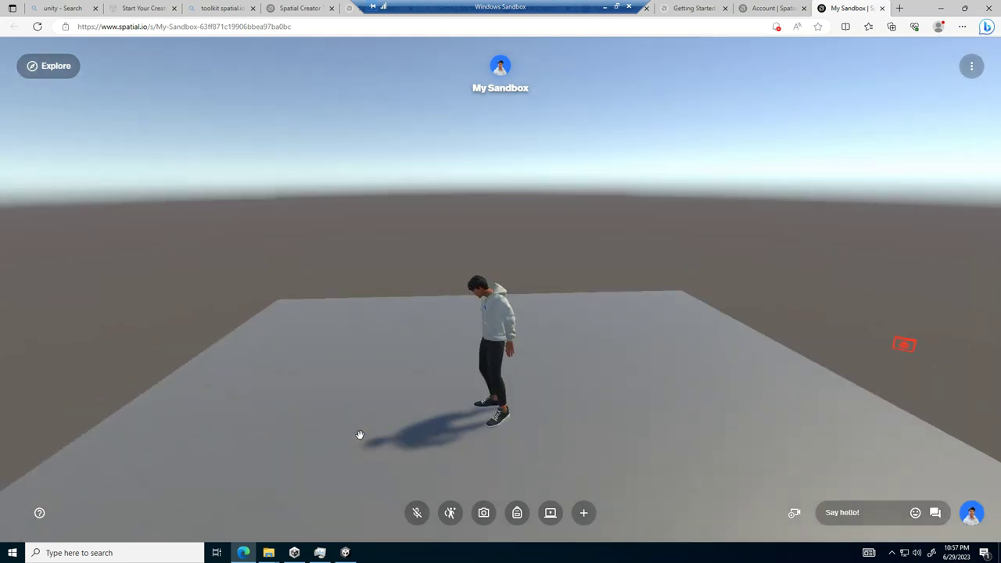
key("w")
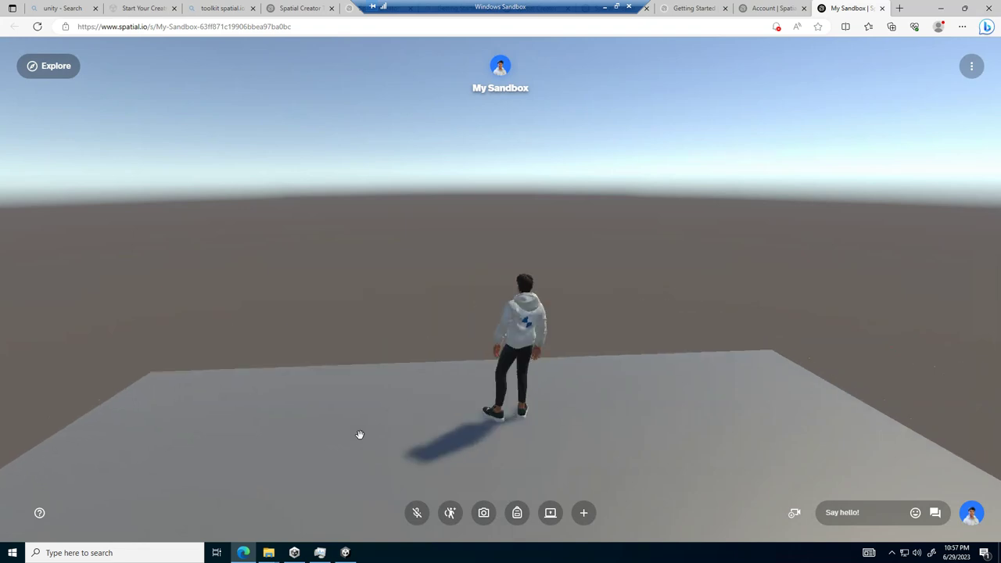
key("w")
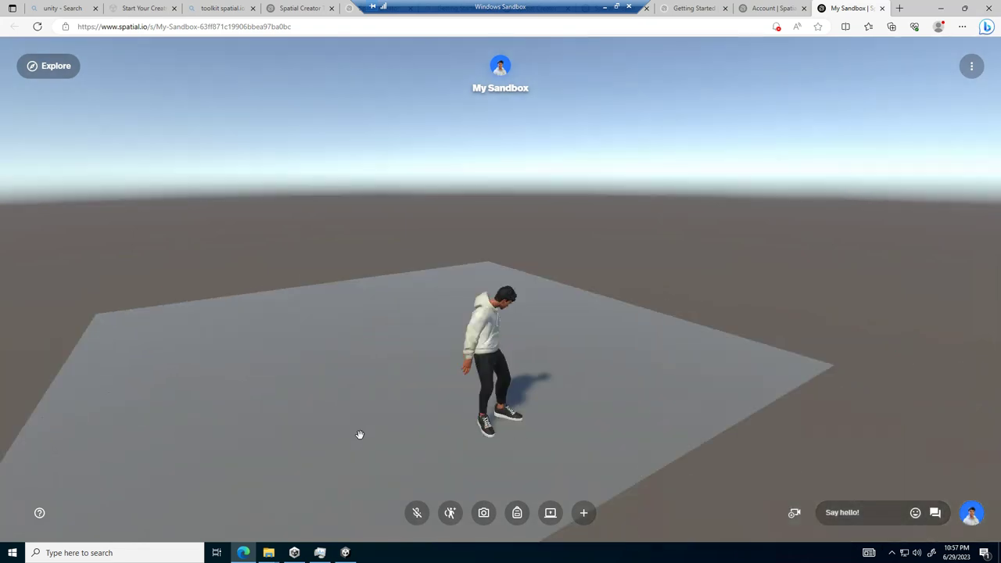
key("w")
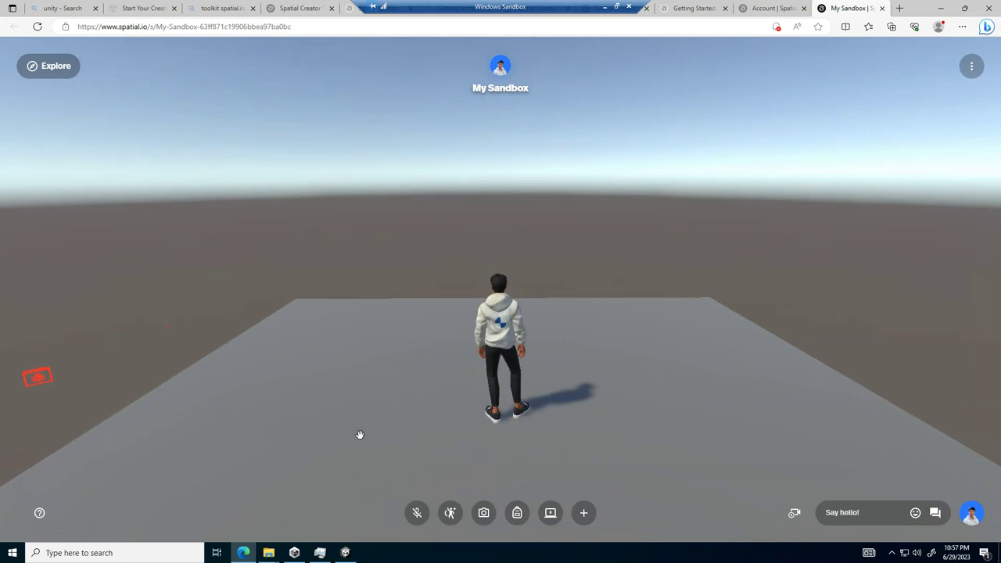
key("a")
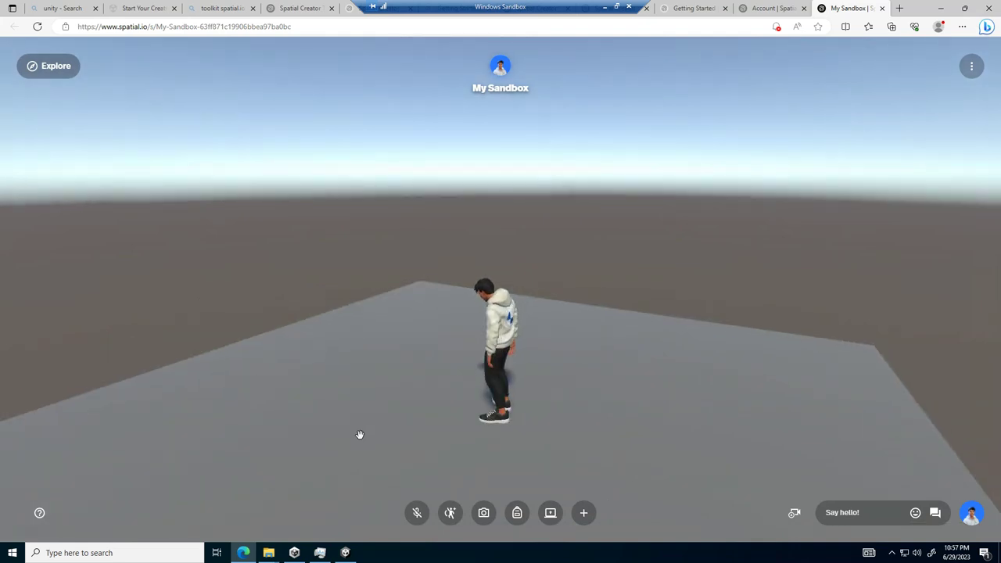
key("s")
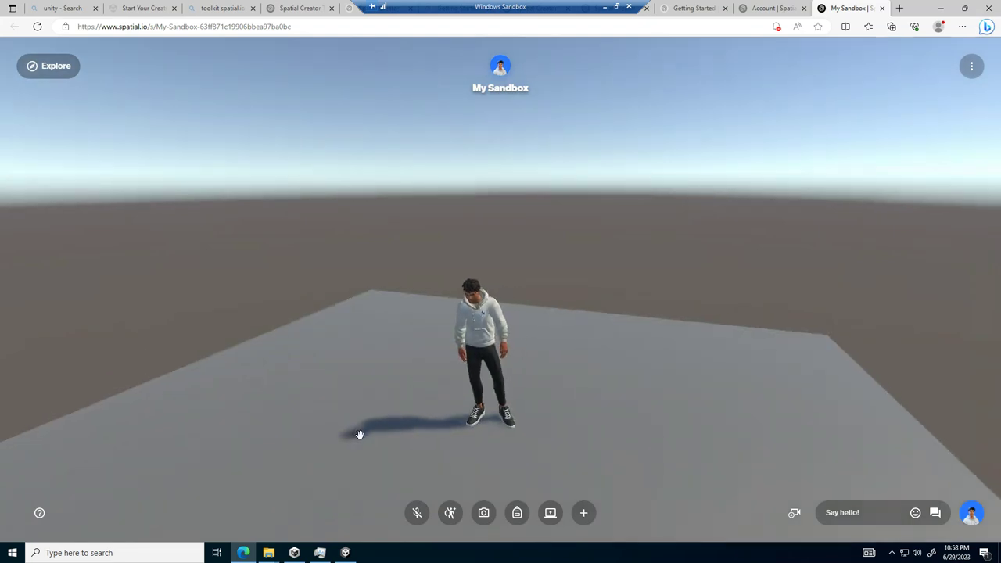
key("a")
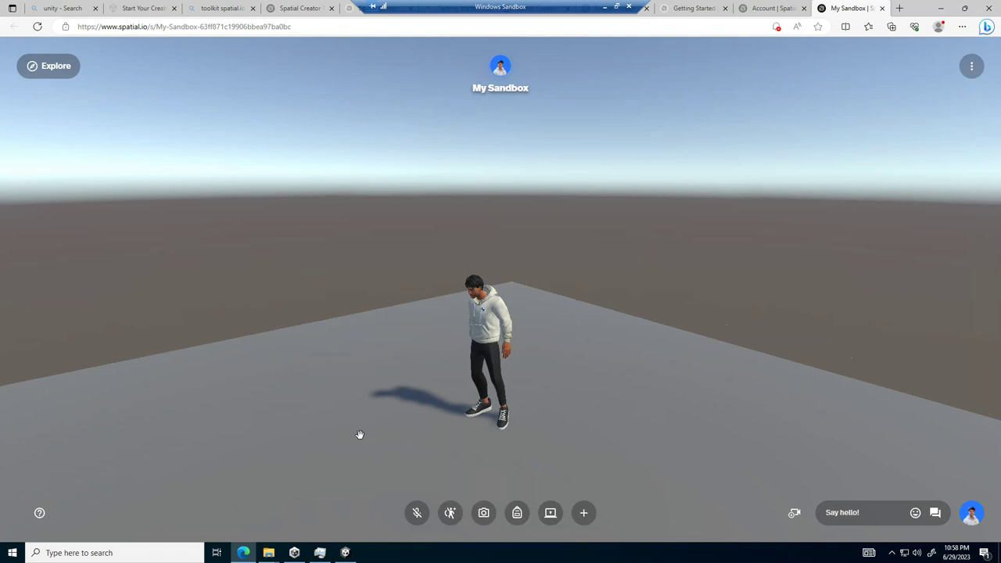
key("w")
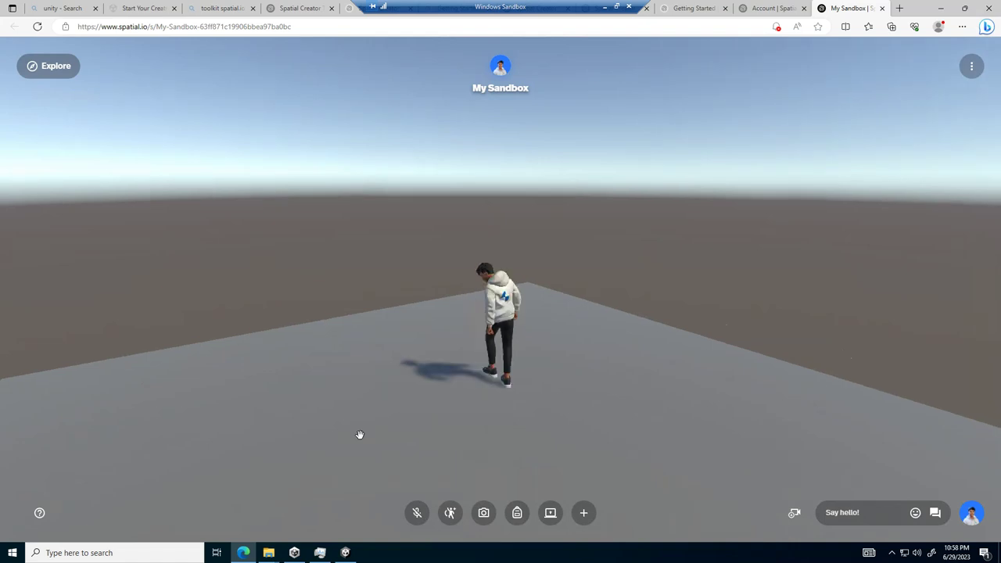
key("s")
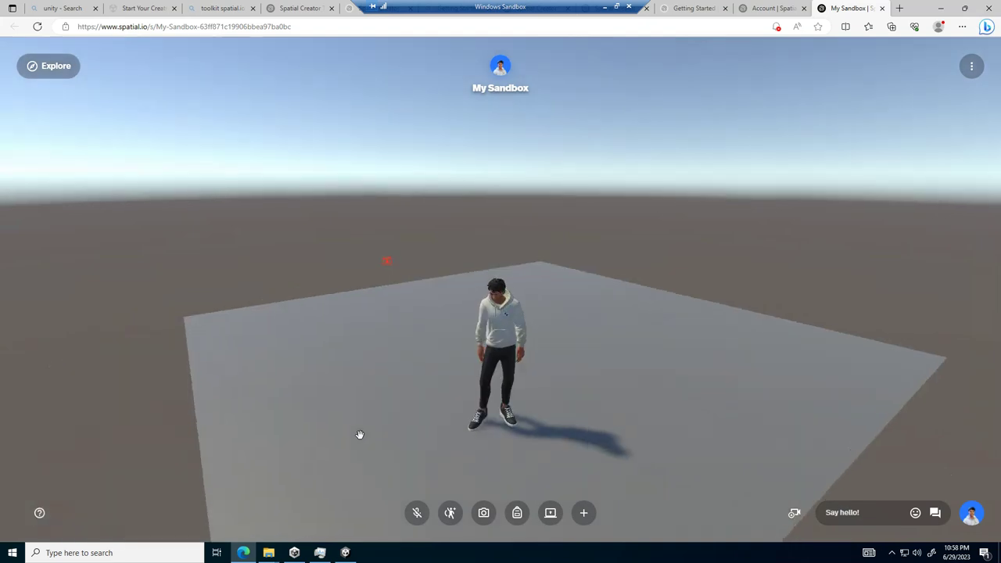
key("w")
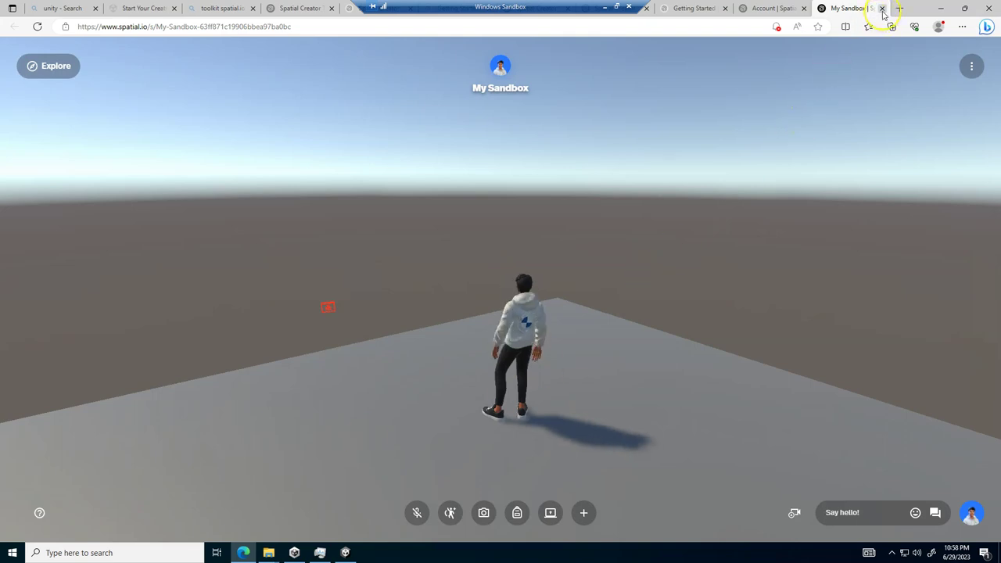
left_click(861, 36)
key("space")
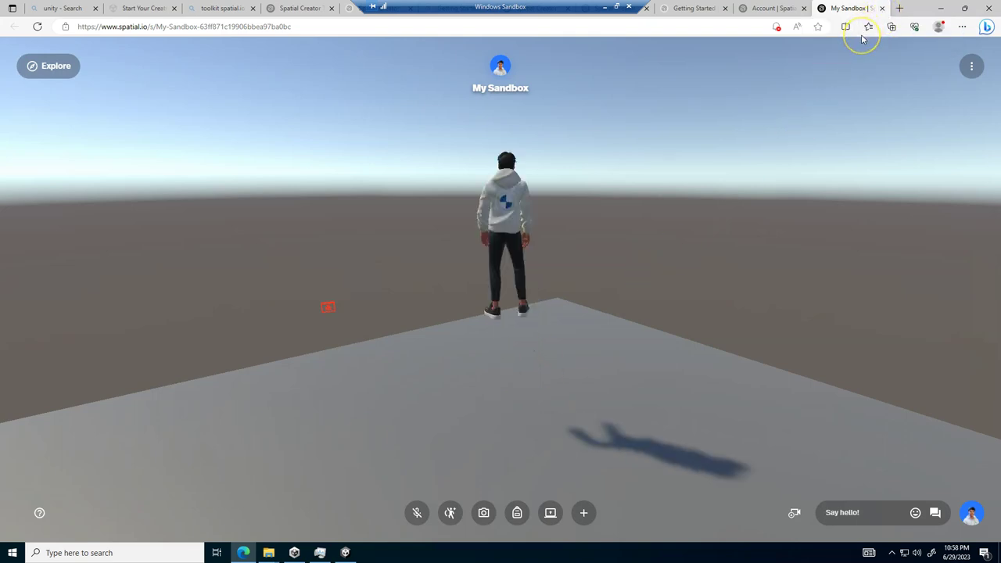